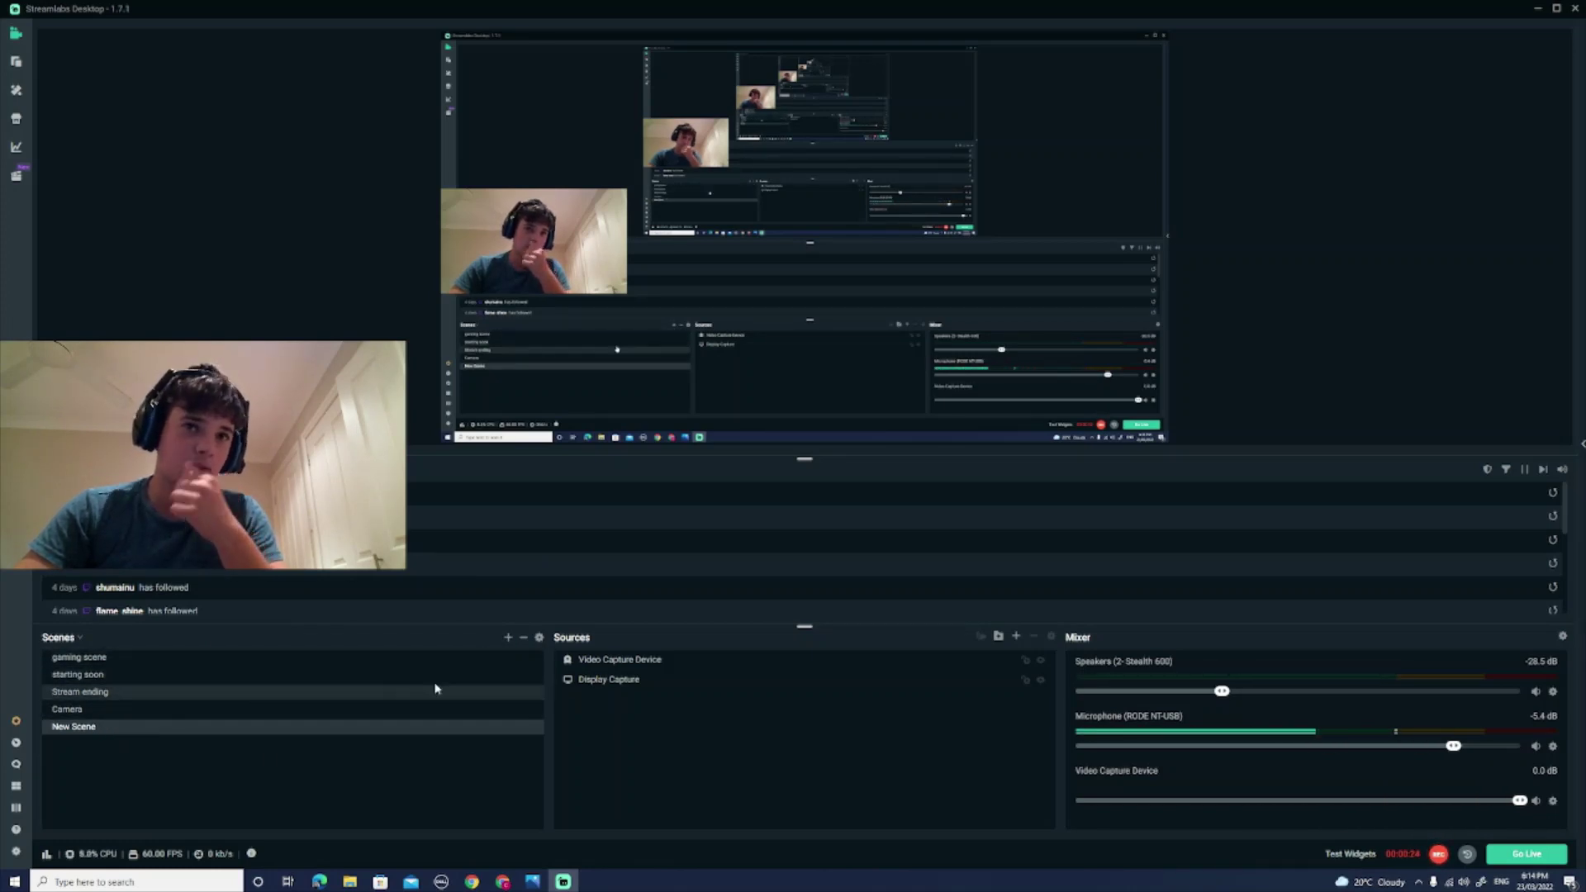
# - Add an Alertbox source named 'Alertbox' to the scene, leaving its settings open
pyautogui.click(1017, 636)
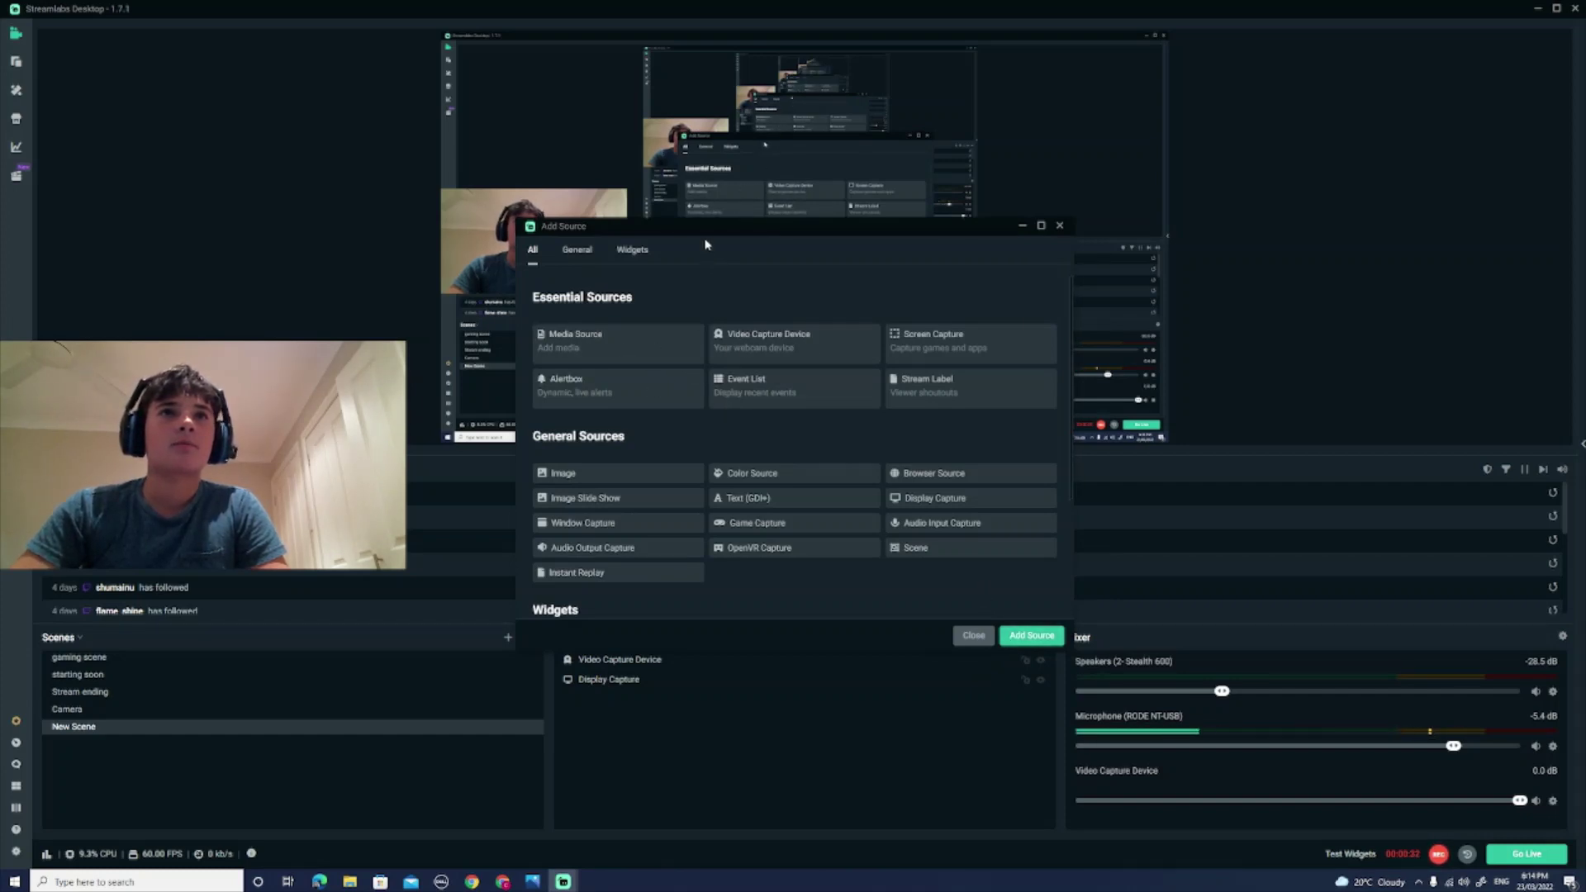
pyautogui.moveTo(905, 231); pyautogui.dragTo(1173, 212)
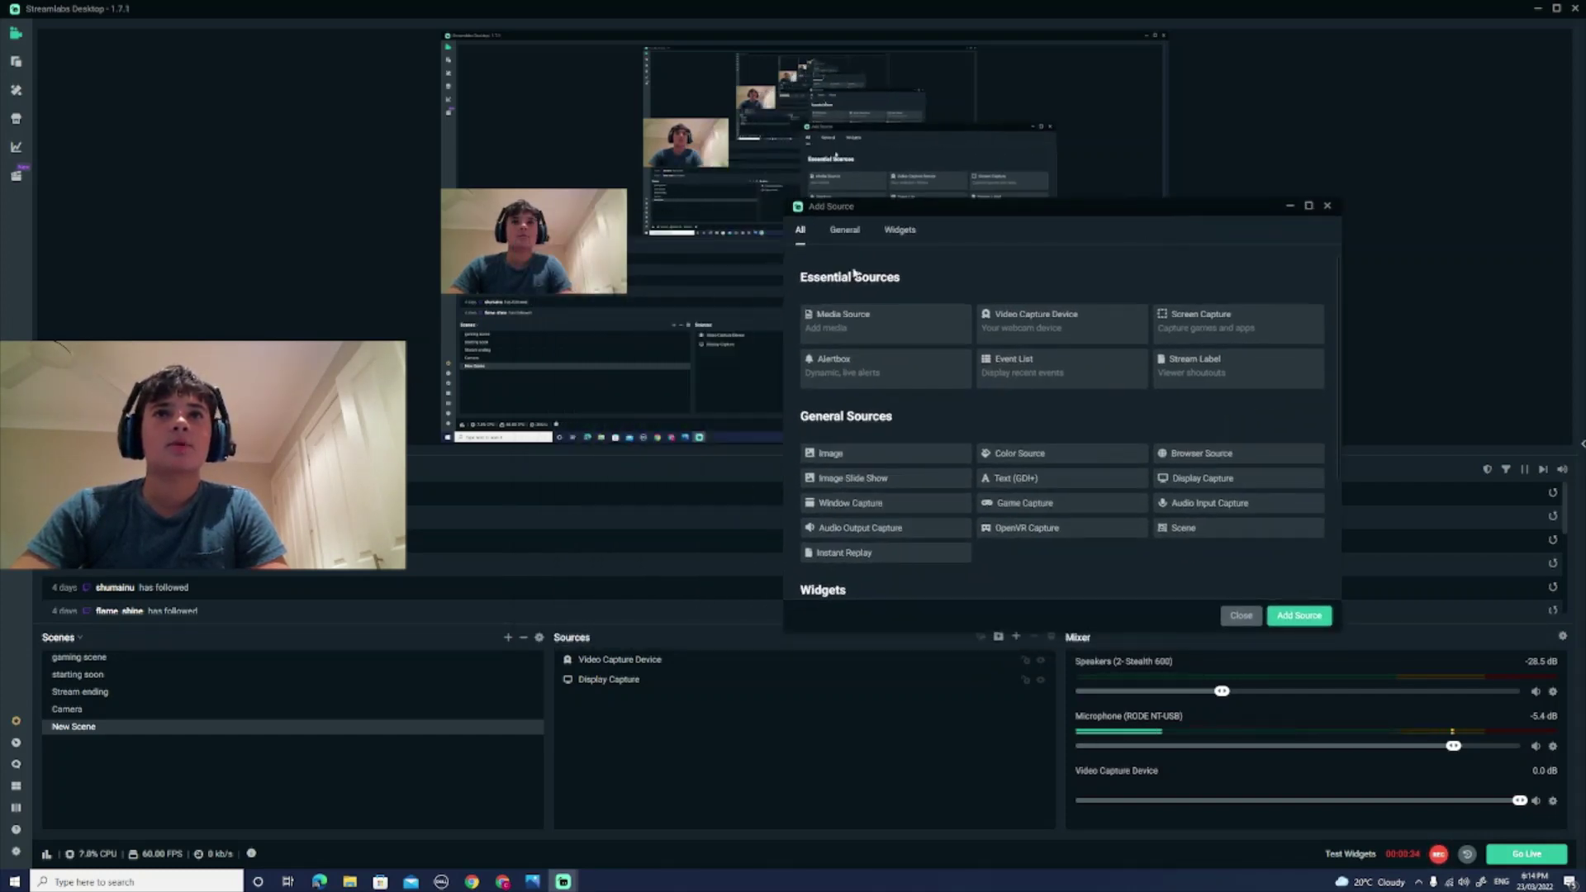
pyautogui.click(880, 373)
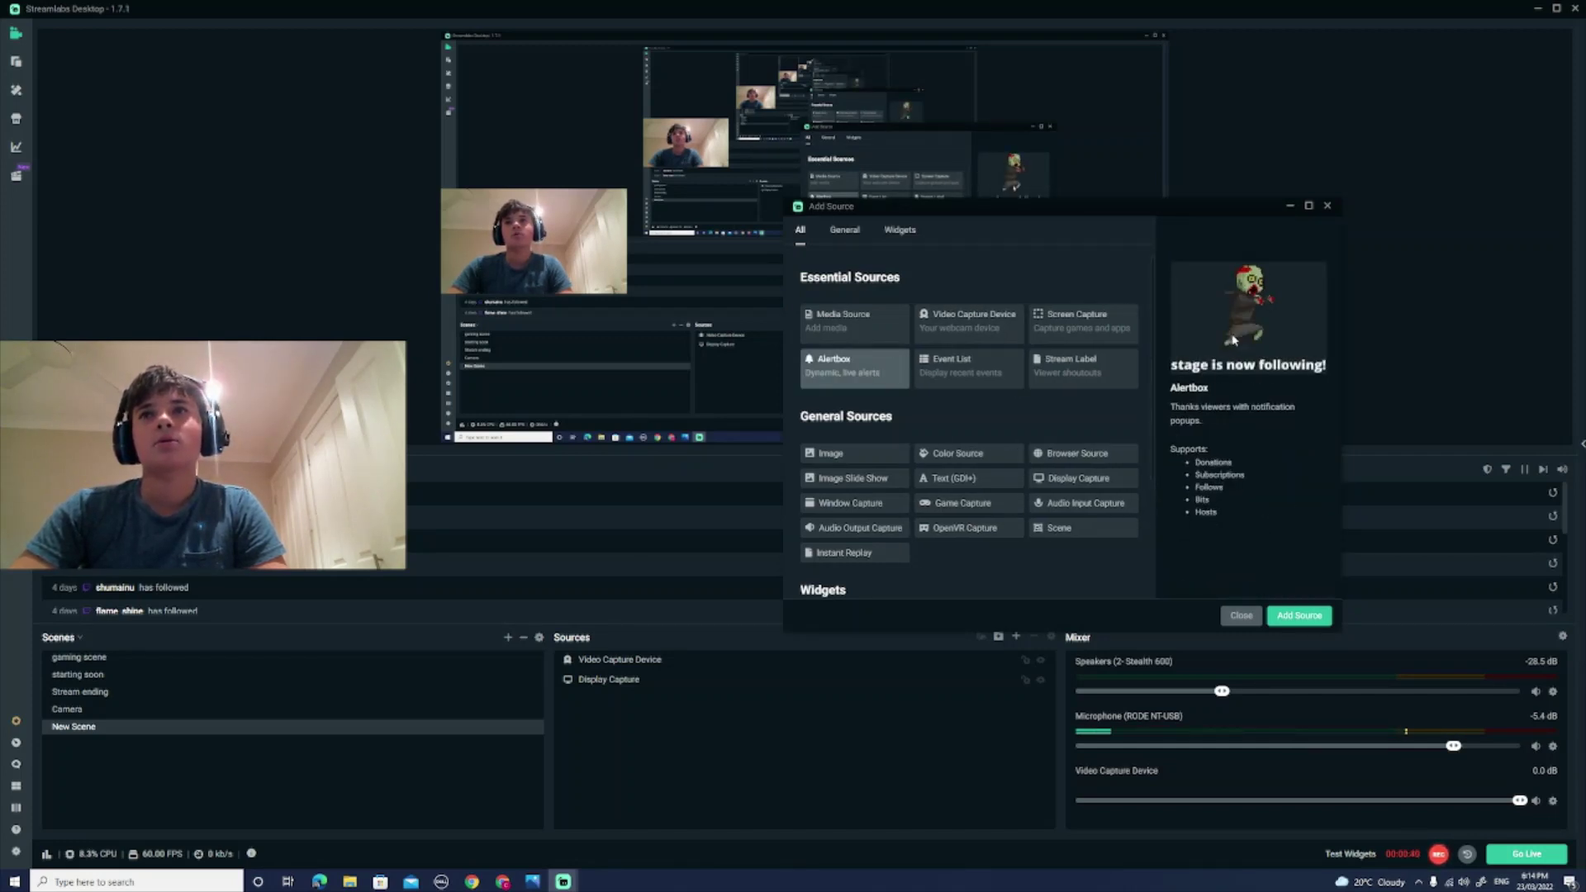
pyautogui.click(1288, 616)
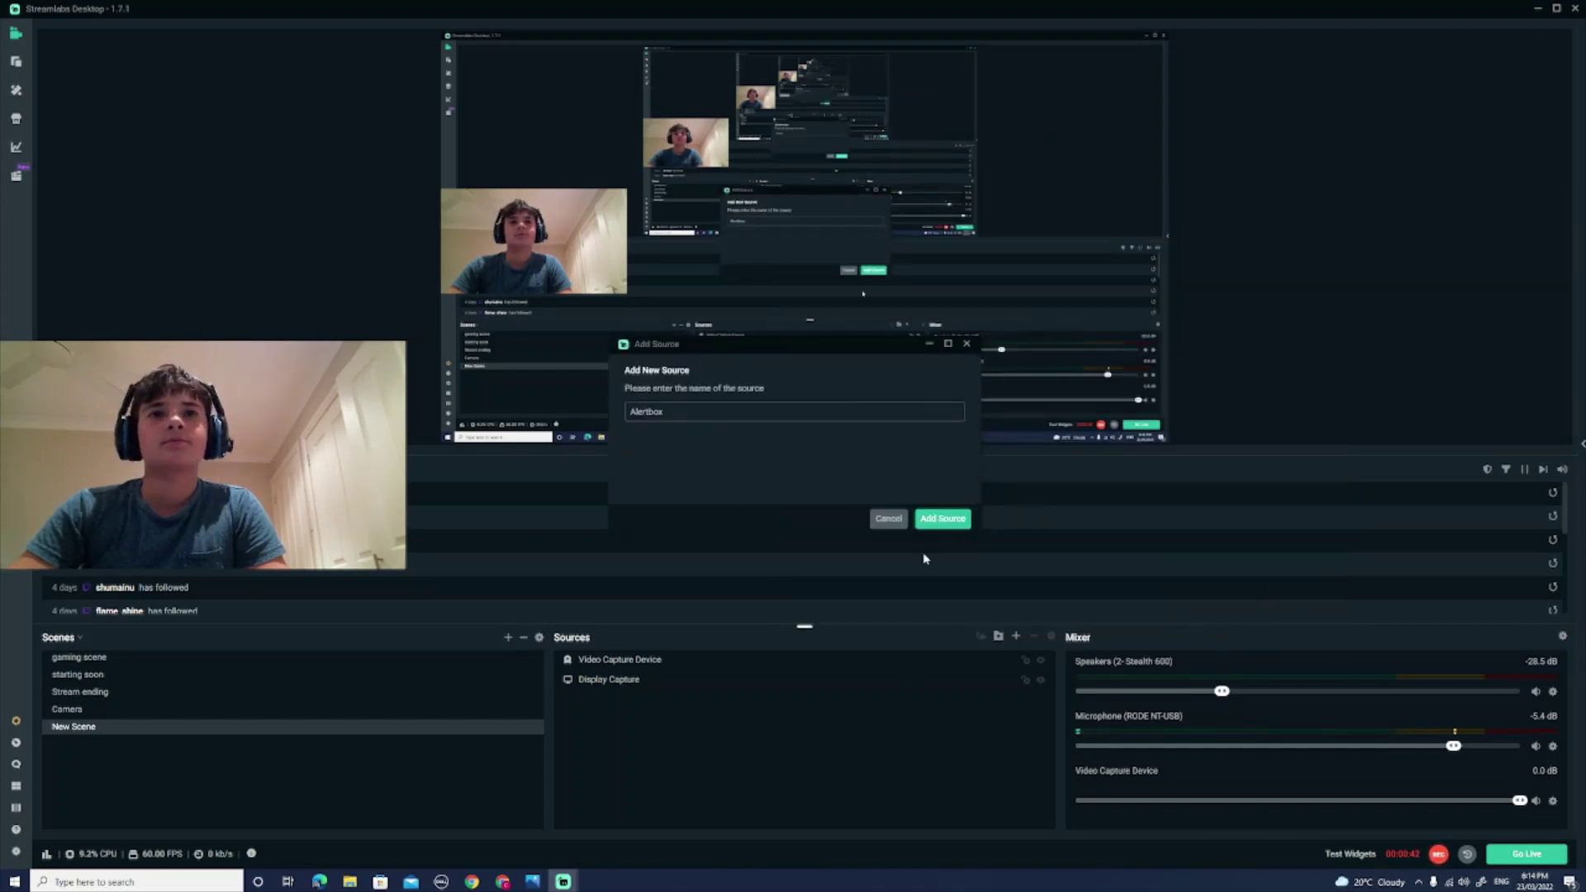
pyautogui.click(945, 519)
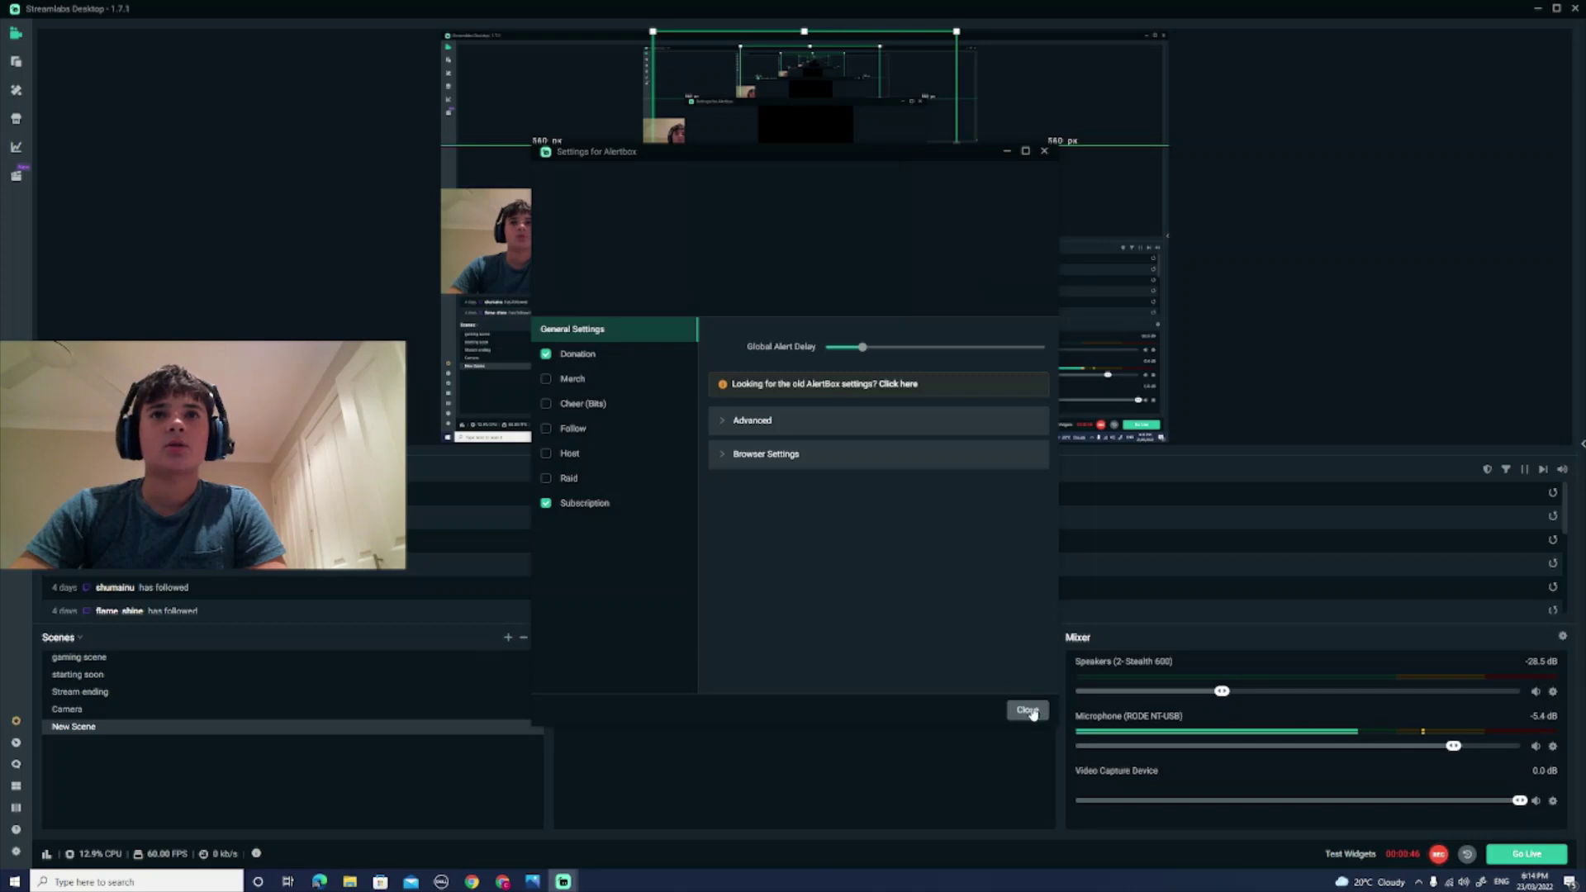
# - Close the Alertbox settings, shift it down-right in the preview, and layer it below Display Capture
pyautogui.click(1039, 711)
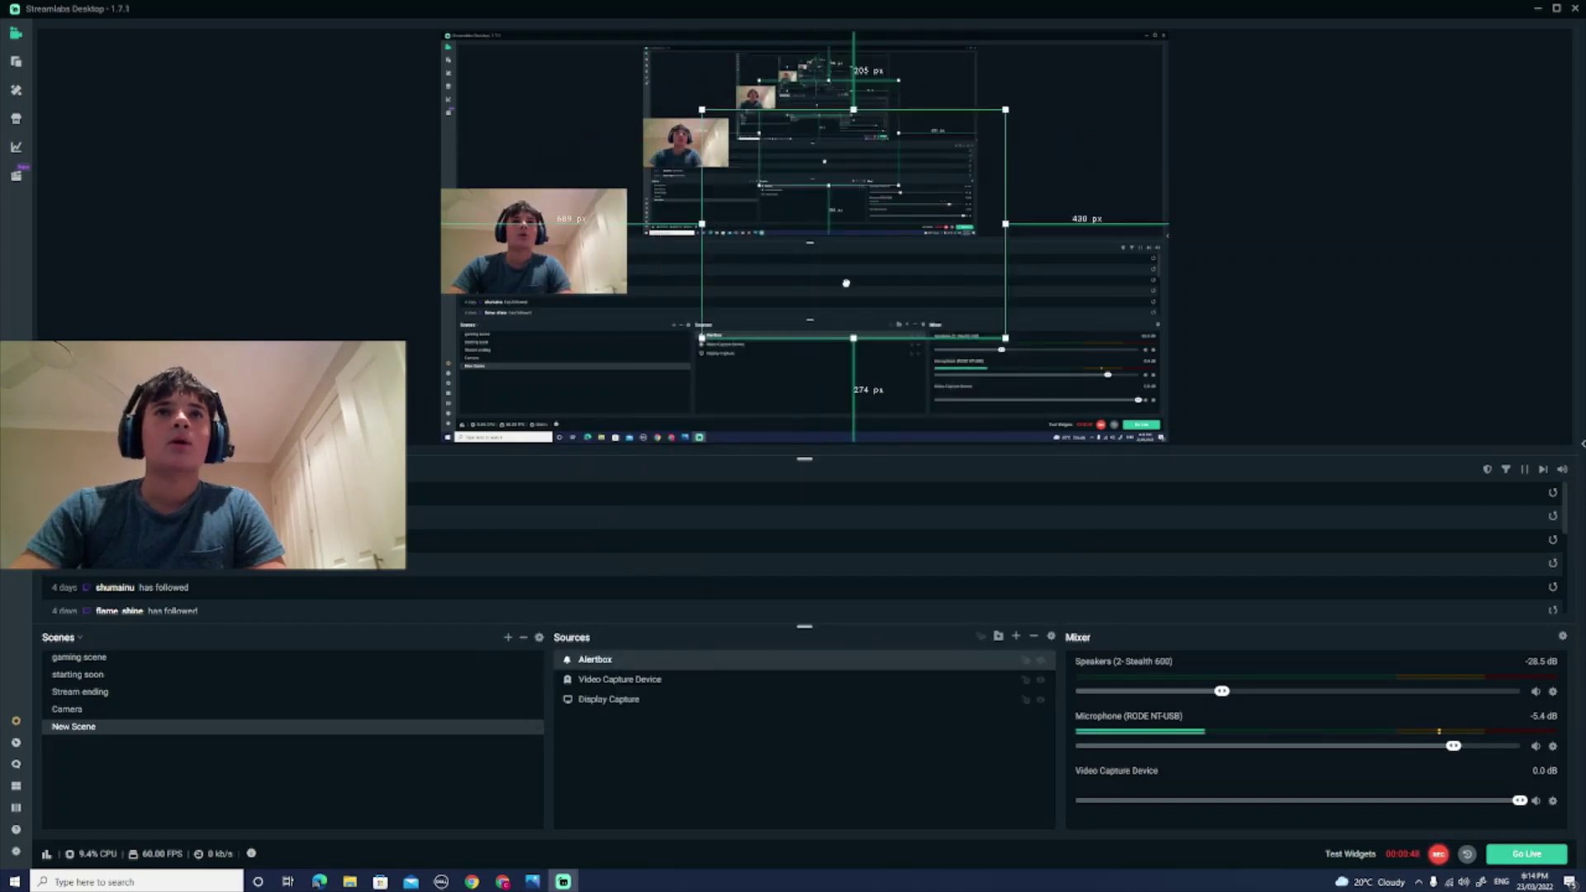
pyautogui.moveTo(807, 255); pyautogui.dragTo(865, 323)
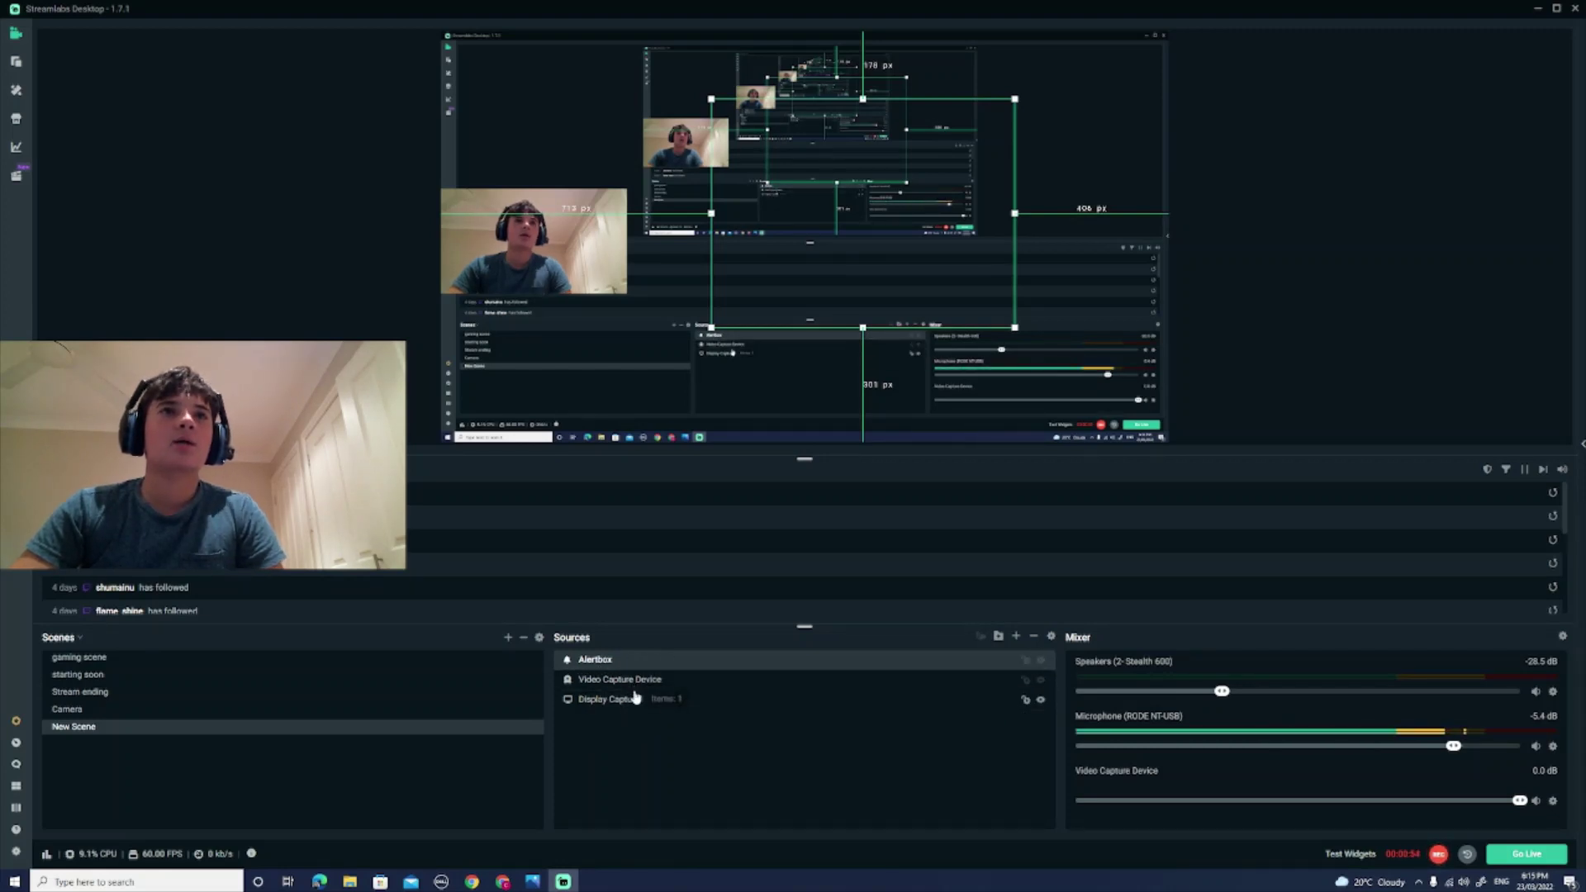
pyautogui.moveTo(628, 692)
pyautogui.mouseDown()
pyautogui.moveTo(624, 708)
pyautogui.moveTo(621, 660)
pyautogui.mouseUp()
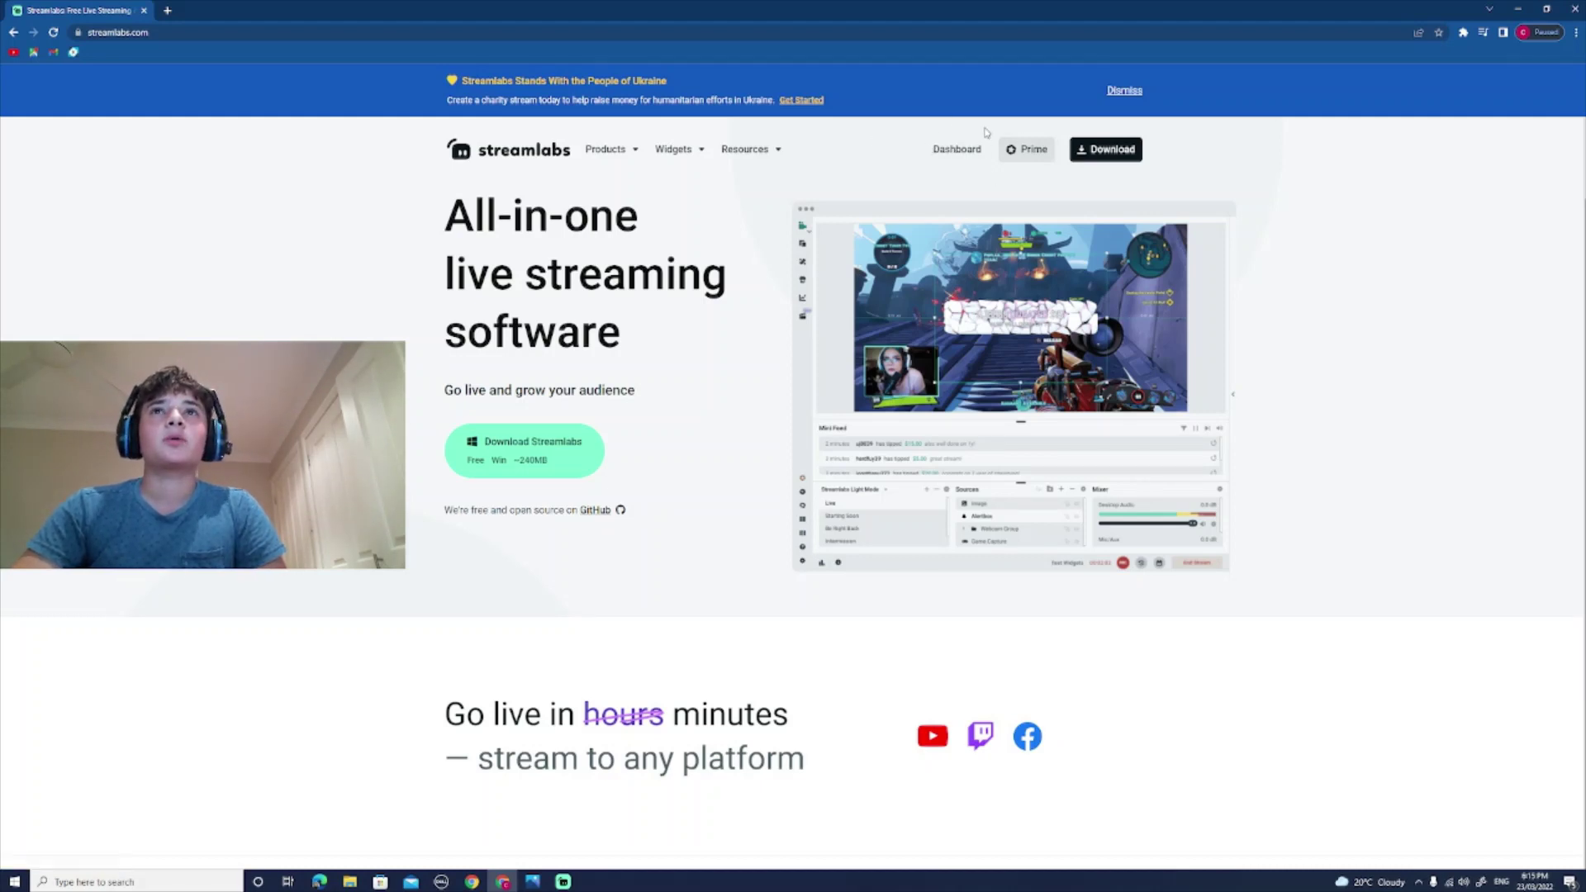
# - Open the Alert Box widget settings from the Streamlabs web dashboard's Essentials sidebar
pyautogui.click(948, 150)
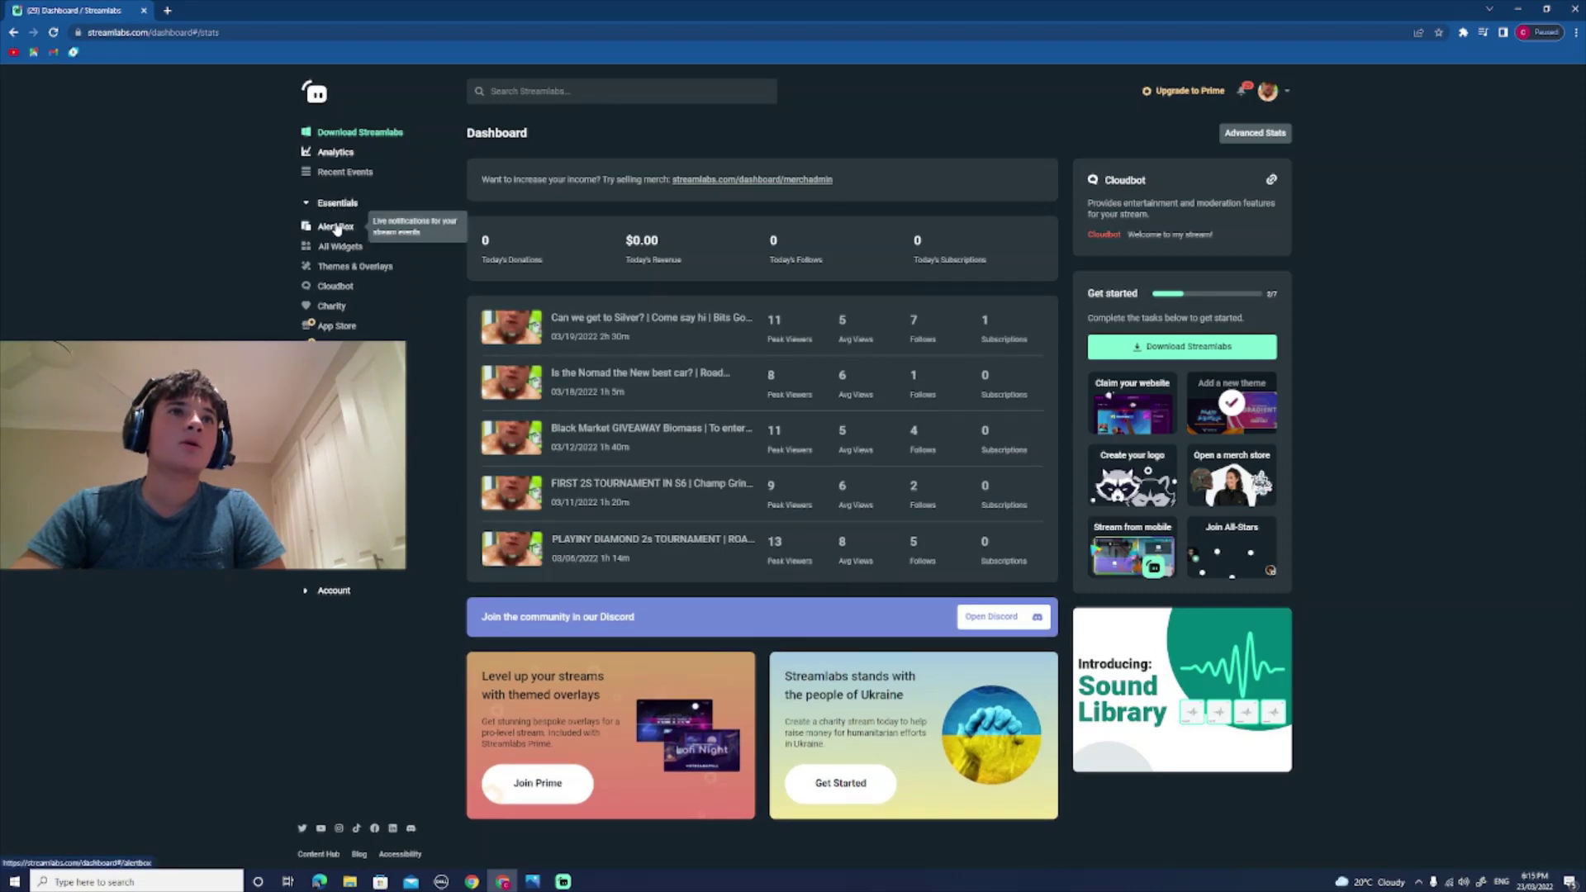
pyautogui.click(336, 228)
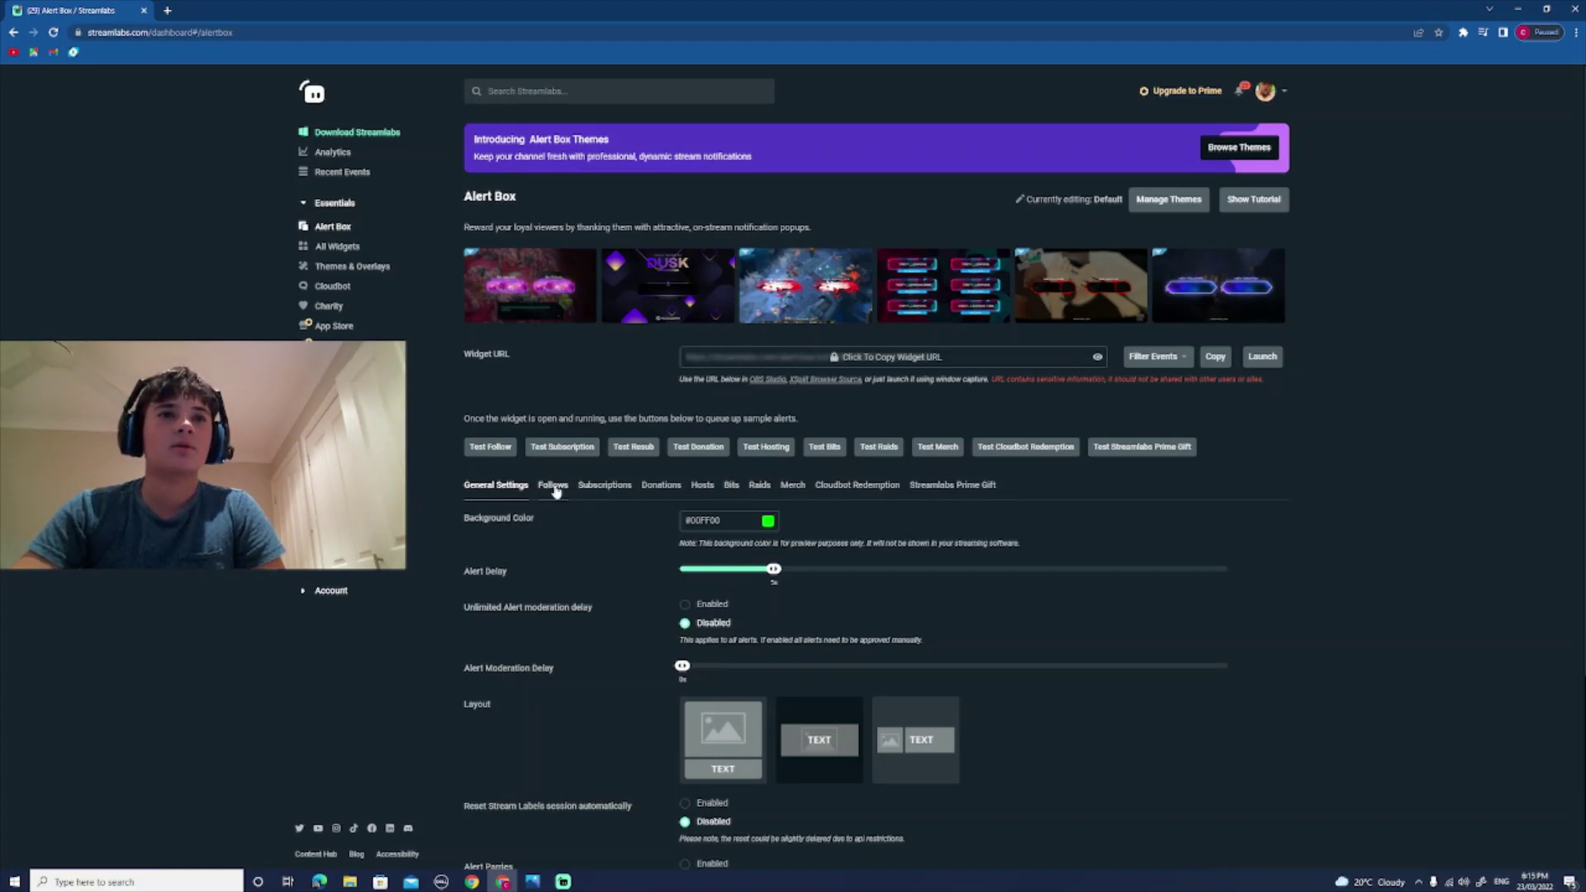
# - Show the Follows alert settings with the font and alert variations sections expanded
pyautogui.click(552, 485)
pyautogui.scroll(-2, 668, 524)
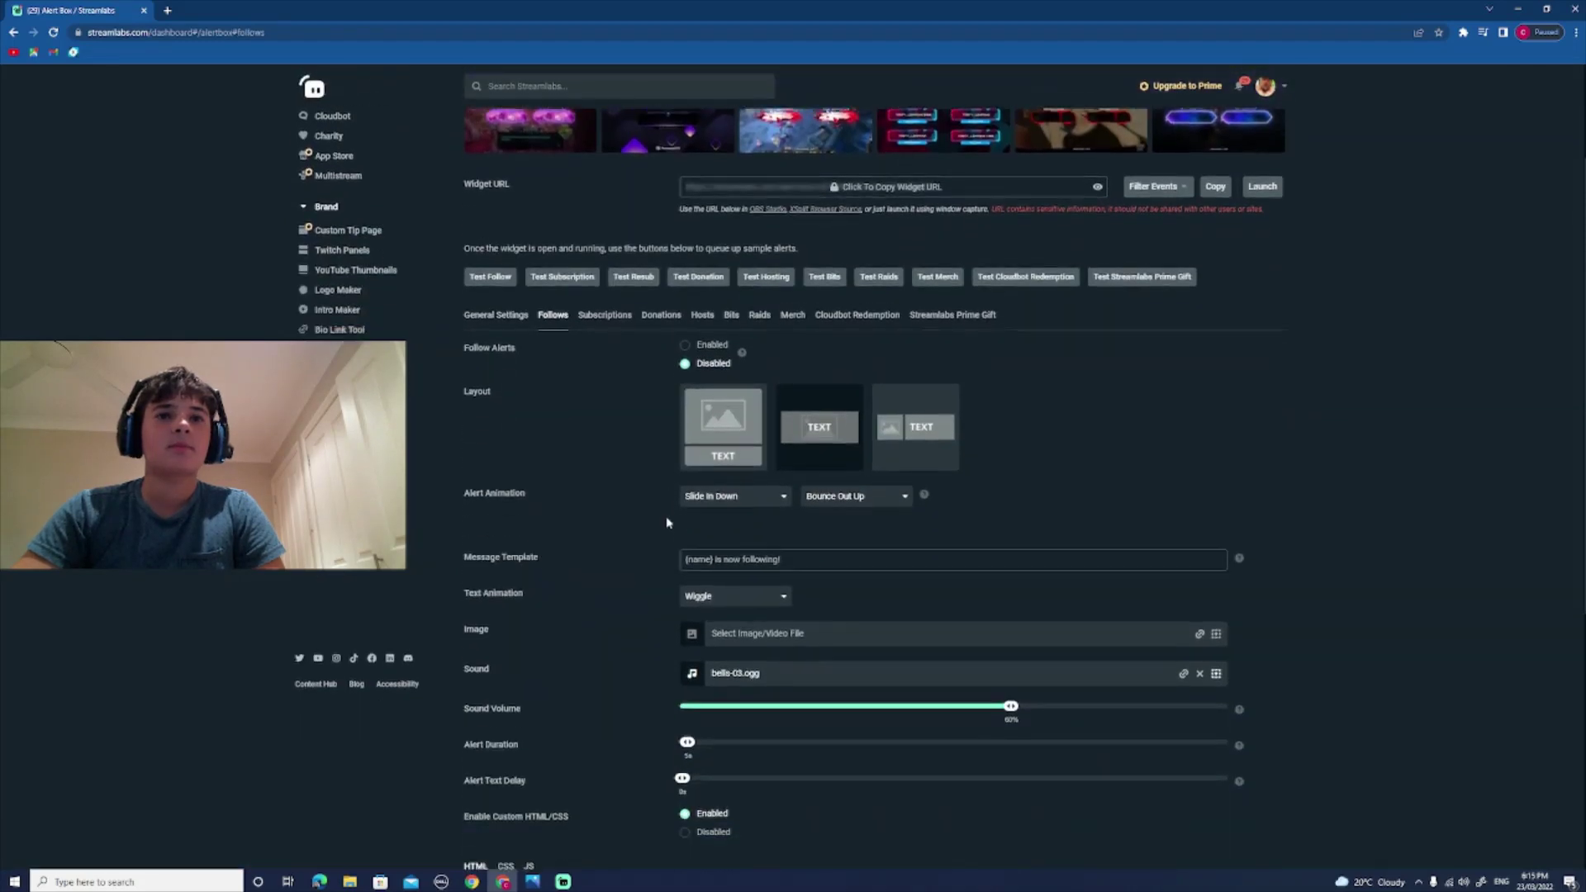
pyautogui.scroll(-2, 667, 524)
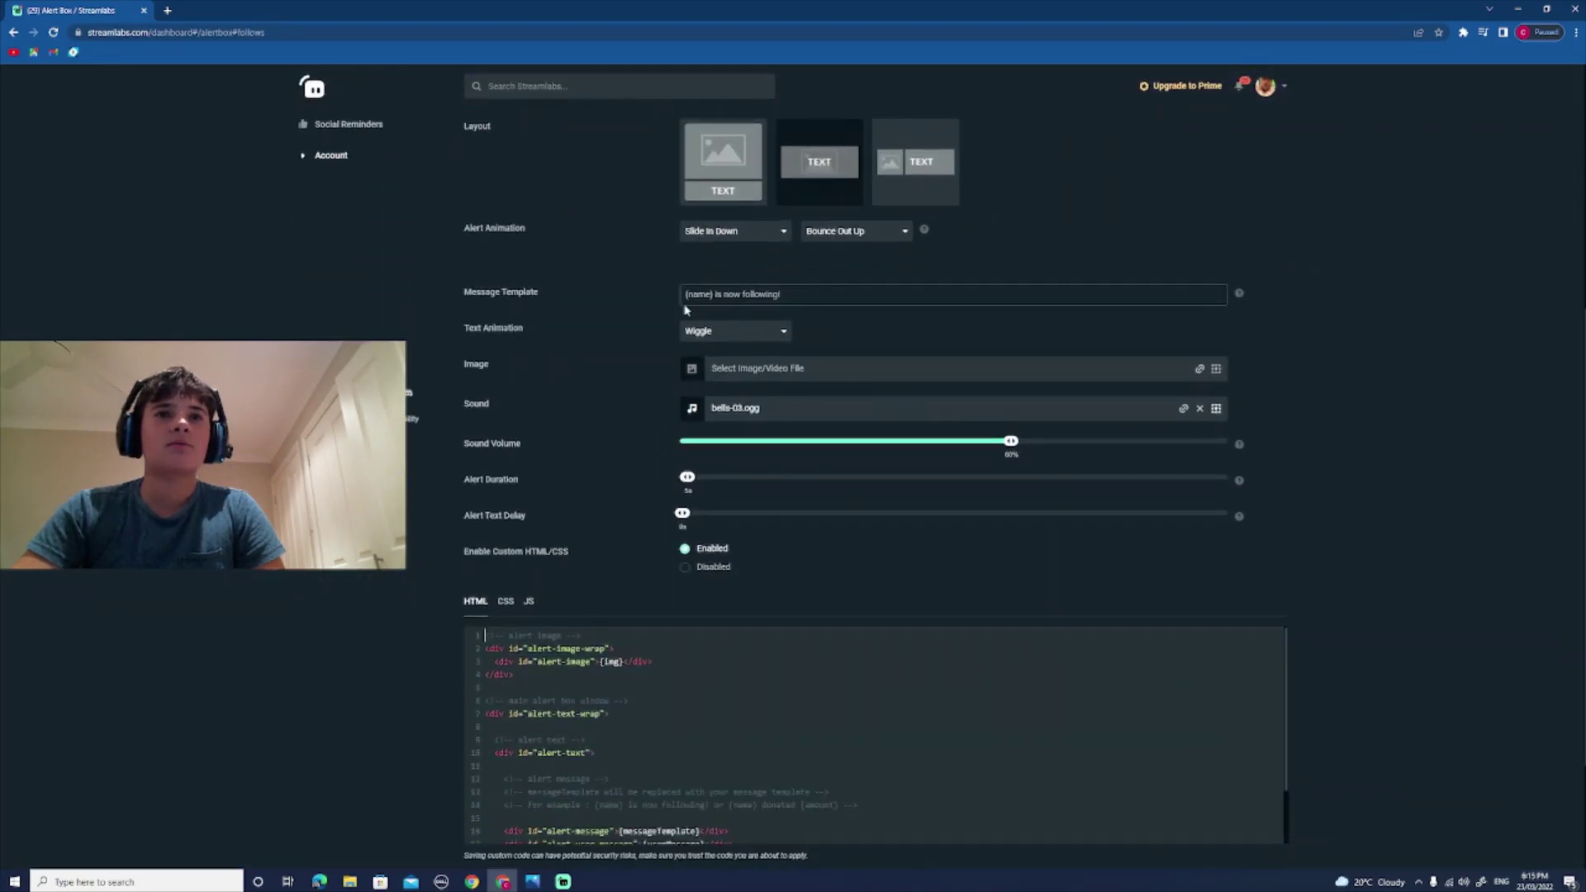
pyautogui.scroll(4, 667, 351)
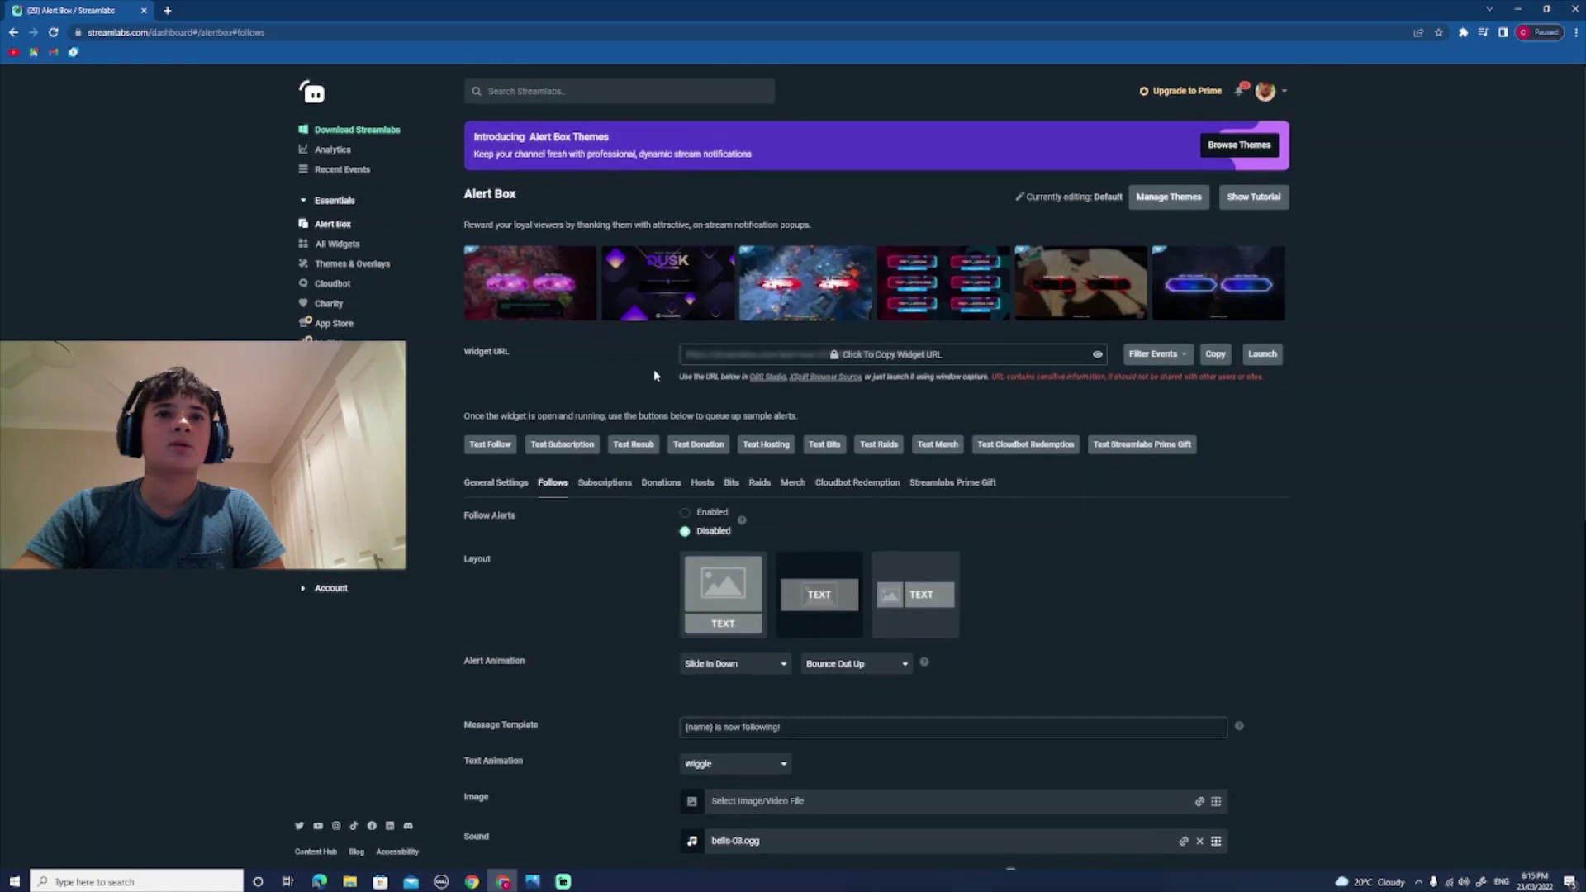
pyautogui.scroll(-2, 655, 375)
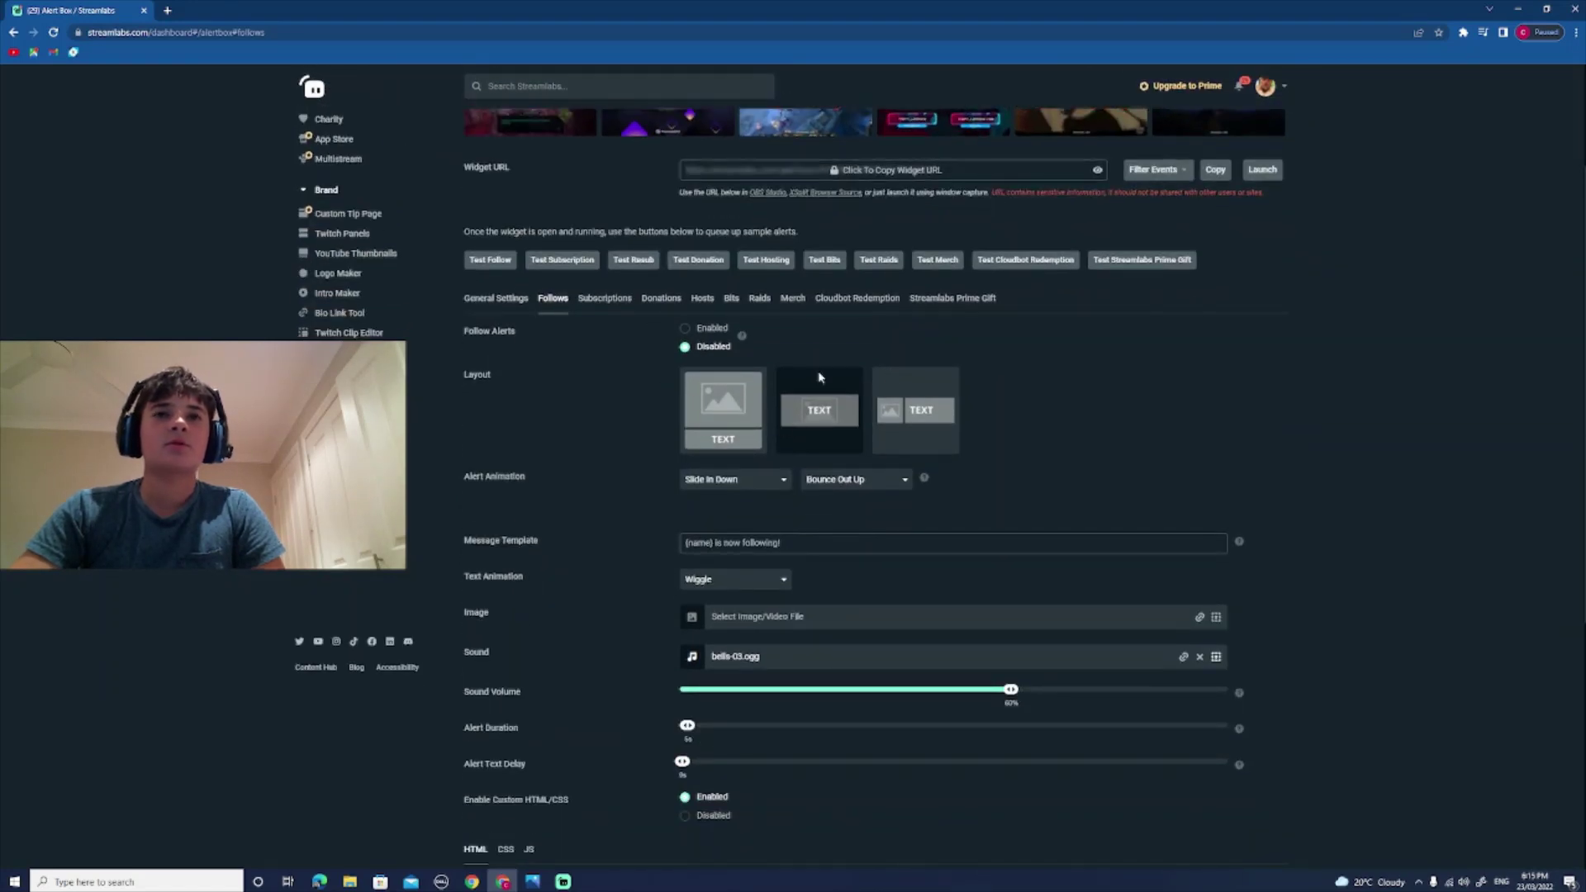
pyautogui.scroll(-1, 806, 434)
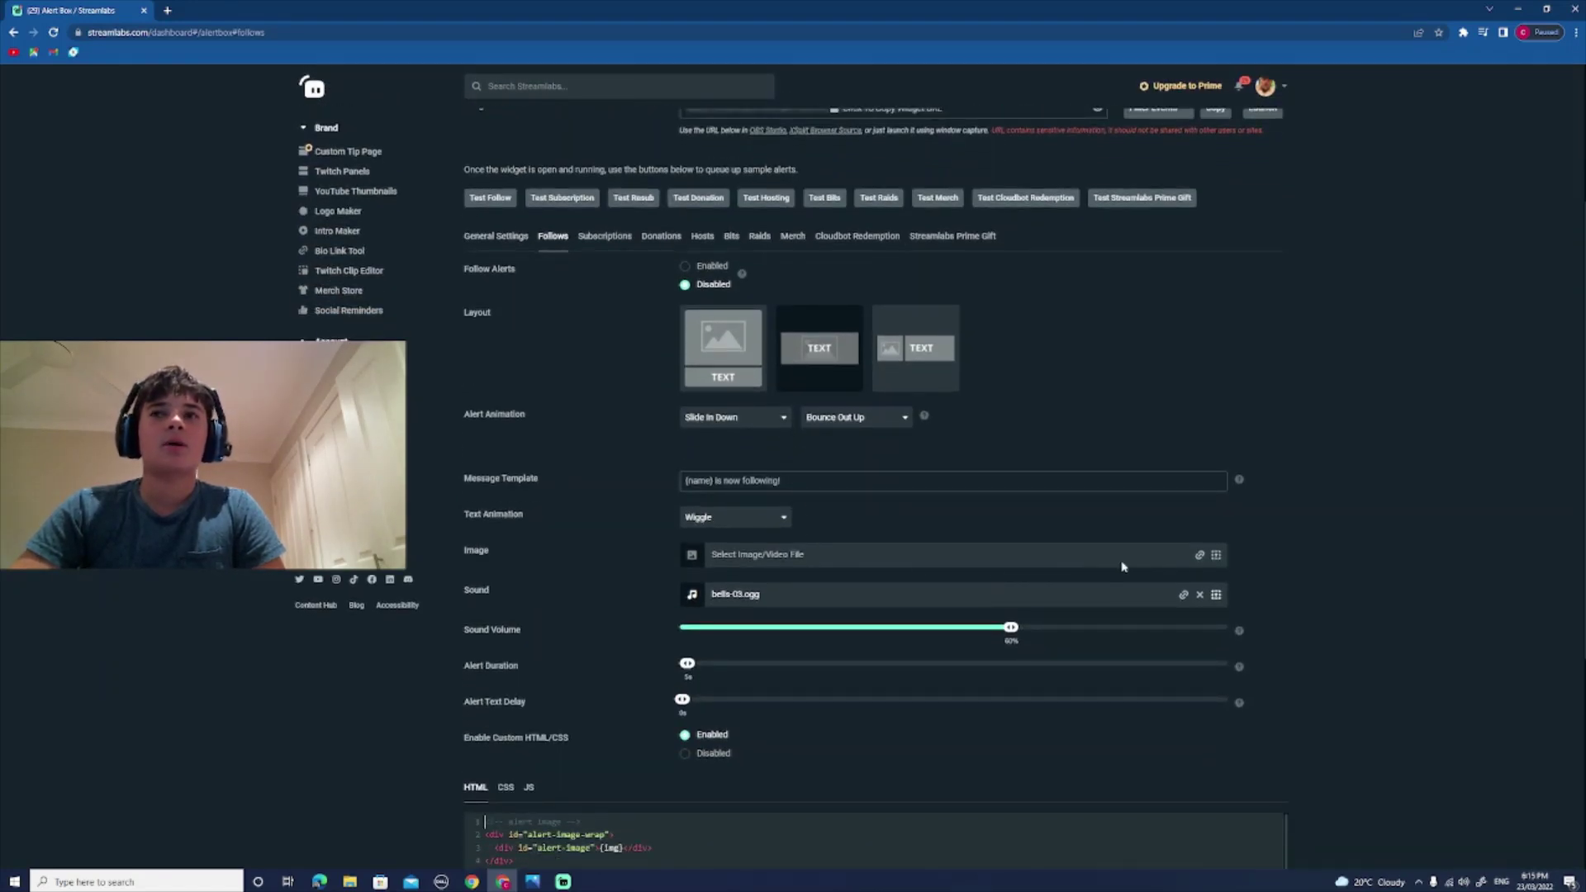
pyautogui.scroll(-2, 824, 567)
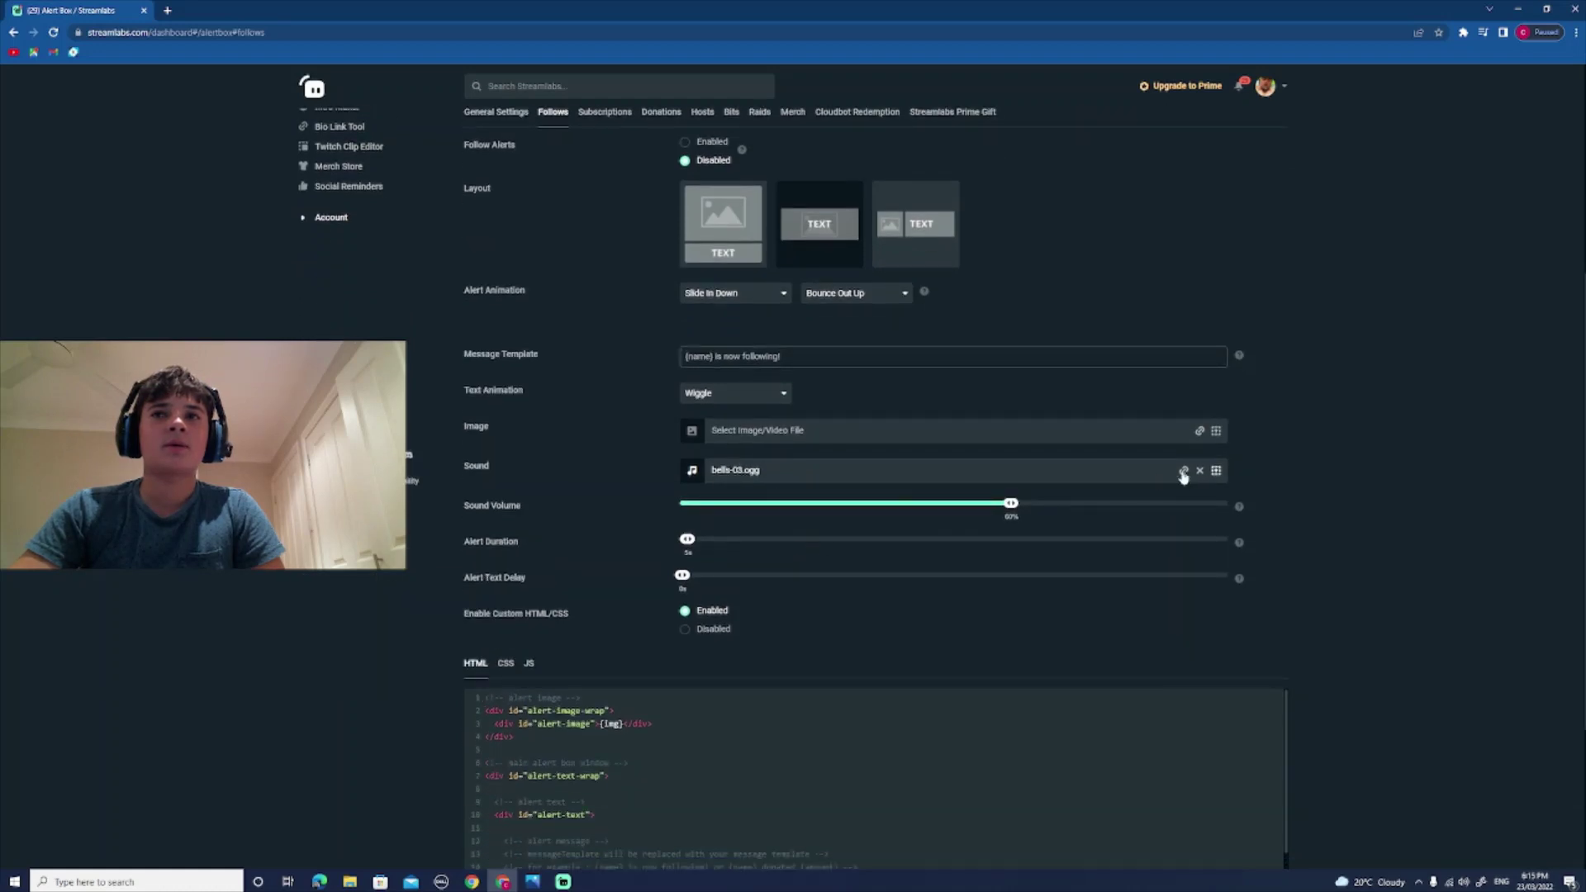
pyautogui.scroll(-3, 713, 548)
pyautogui.scroll(-1, 712, 549)
pyautogui.click(538, 743)
pyautogui.scroll(-3, 571, 719)
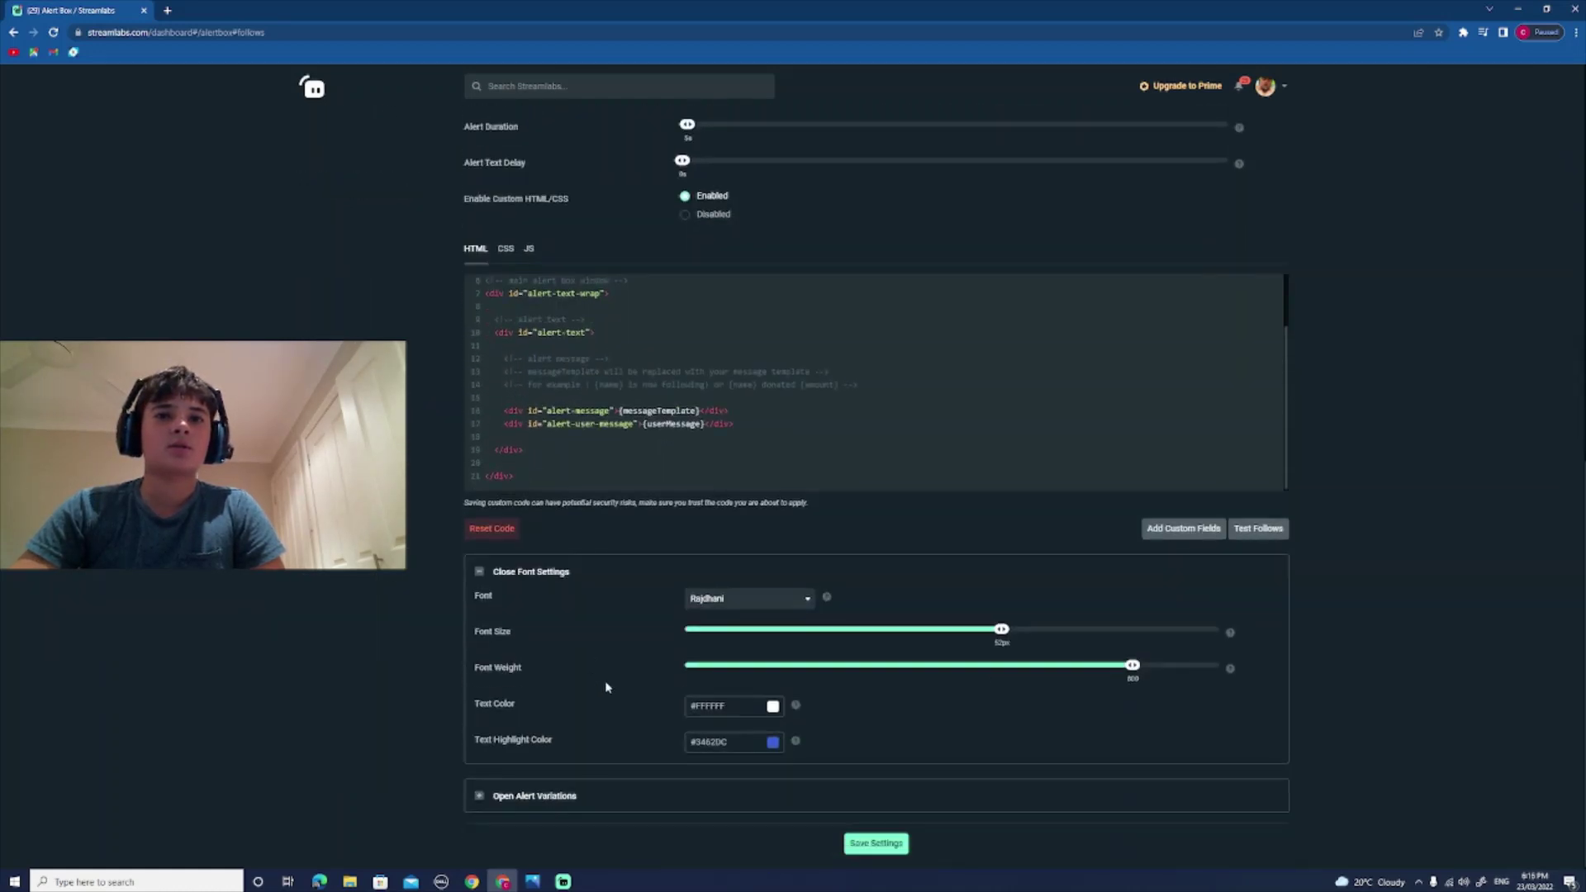
pyautogui.click(565, 794)
pyautogui.scroll(-1, 614, 709)
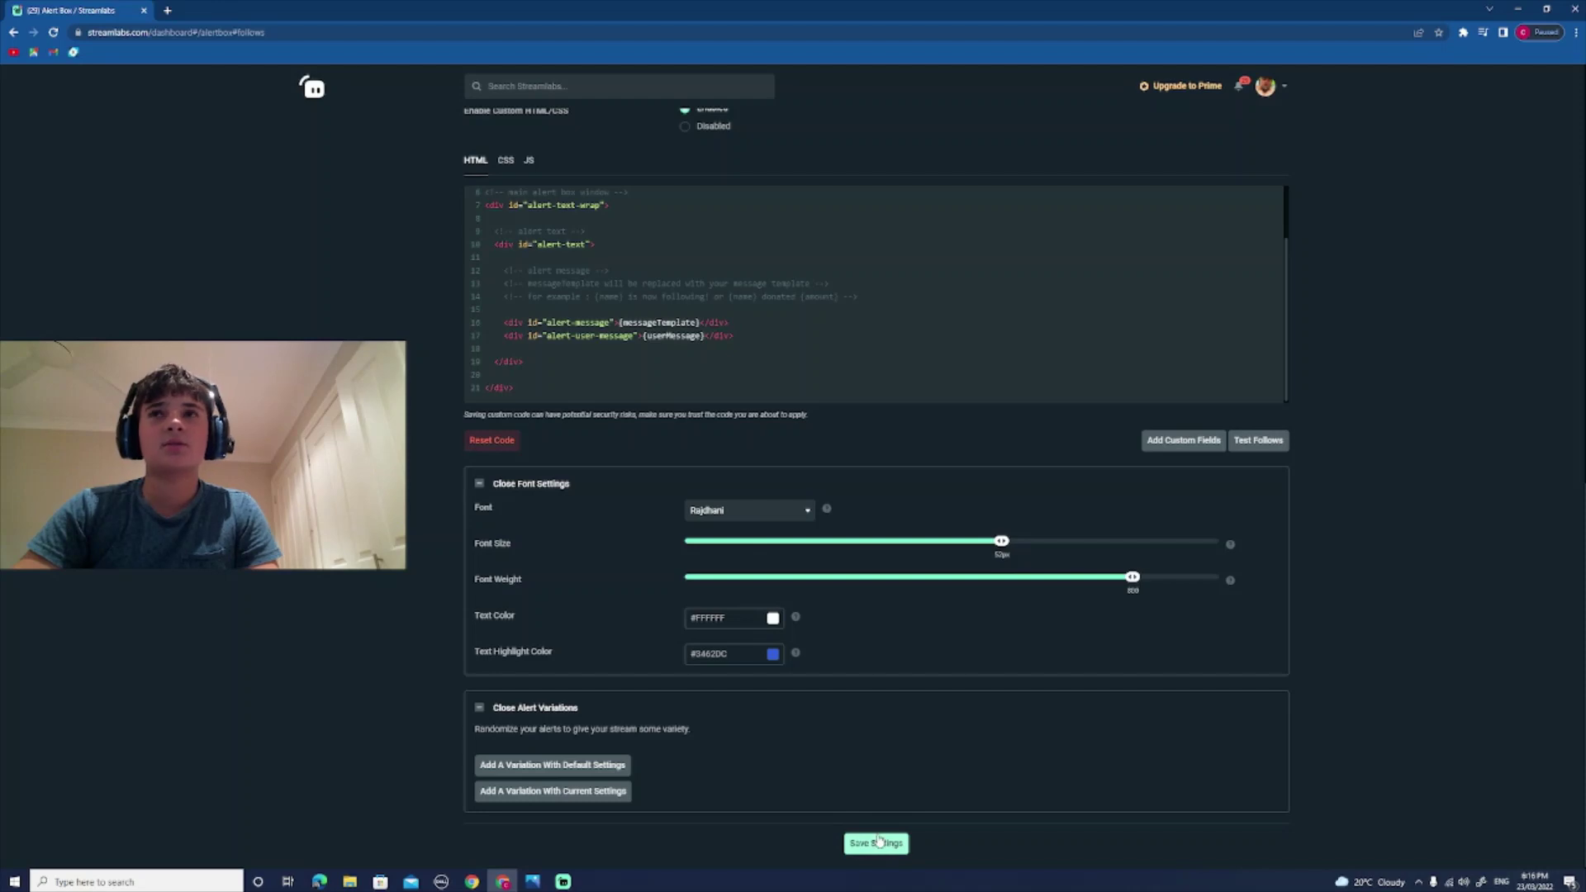
pyautogui.scroll(4, 817, 636)
pyautogui.scroll(3, 807, 619)
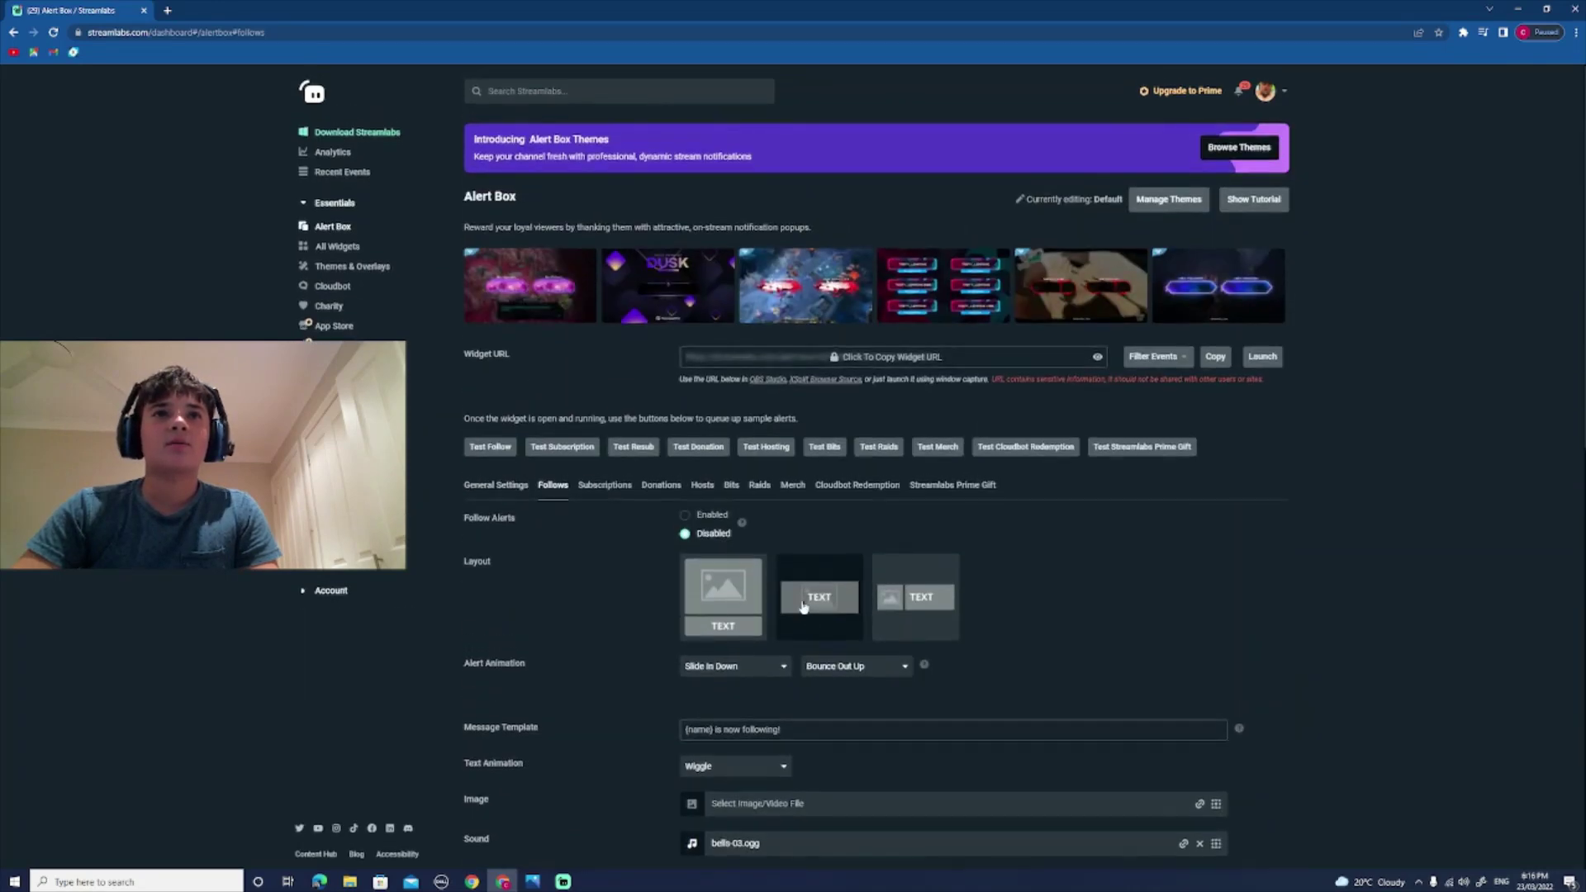
# - Arrange the Chrome and Streamlabs Desktop windows side by side
pyautogui.doubleClick(514, 12)
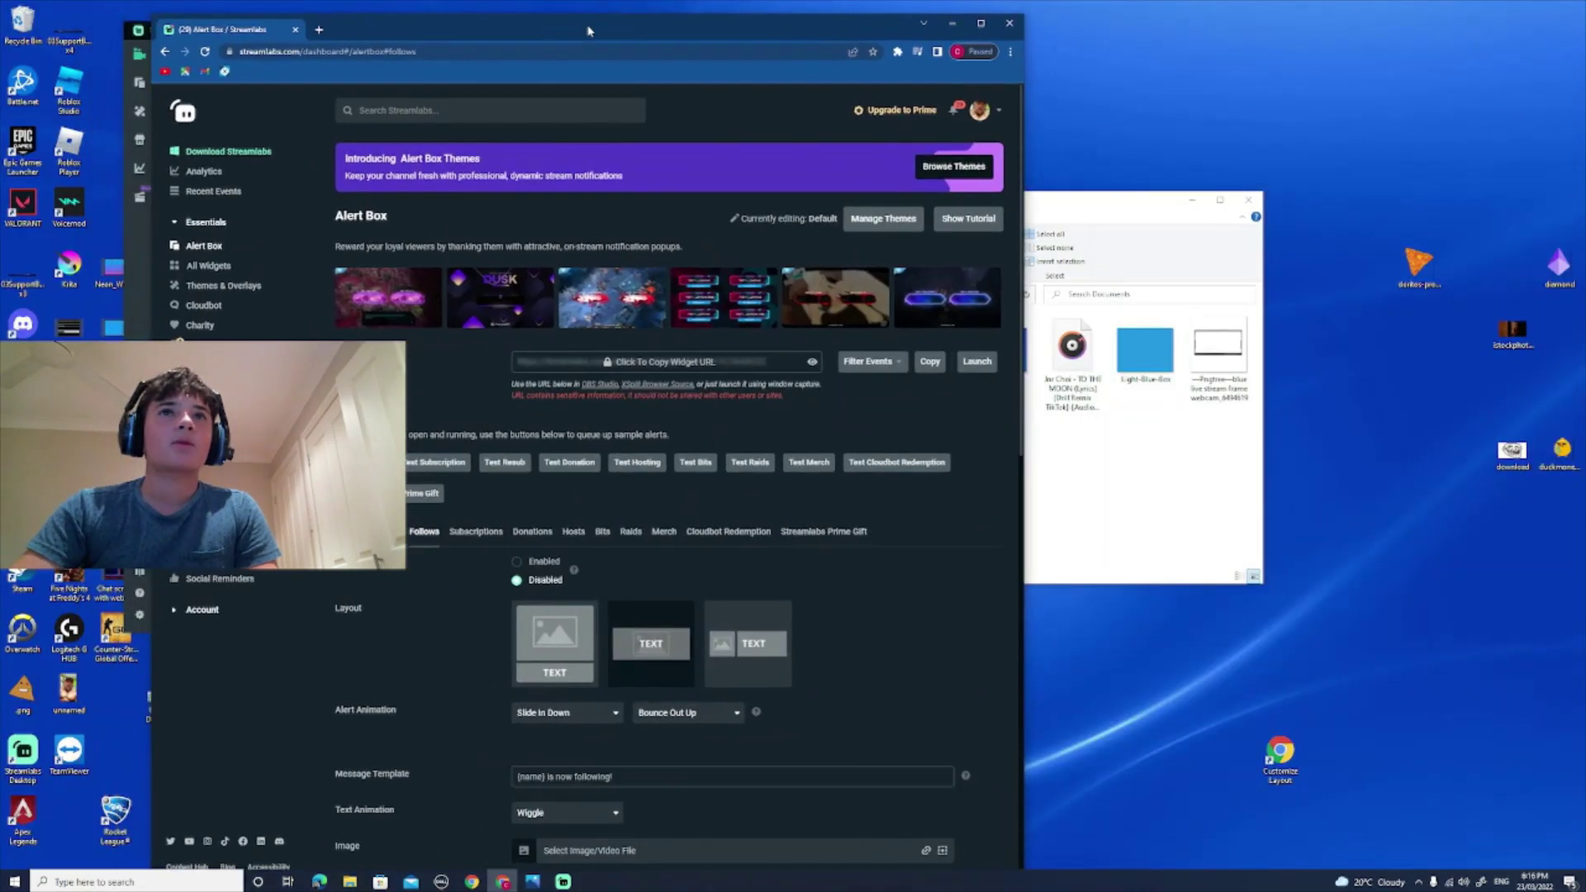
pyautogui.click(1232, 232)
pyautogui.click(1190, 200)
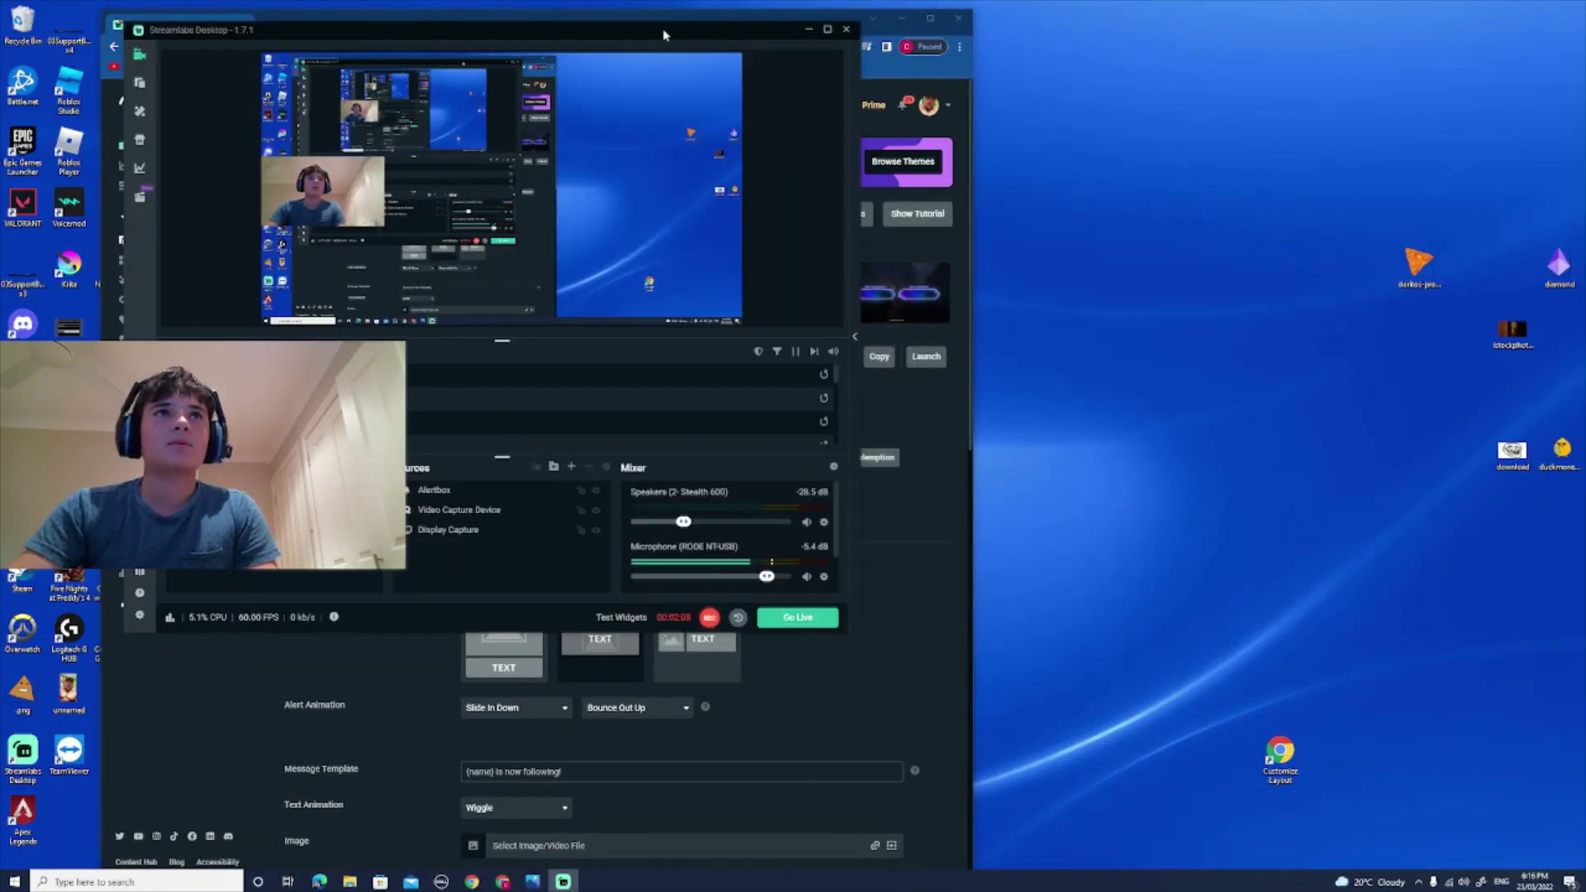
pyautogui.doubleClick(636, 14)
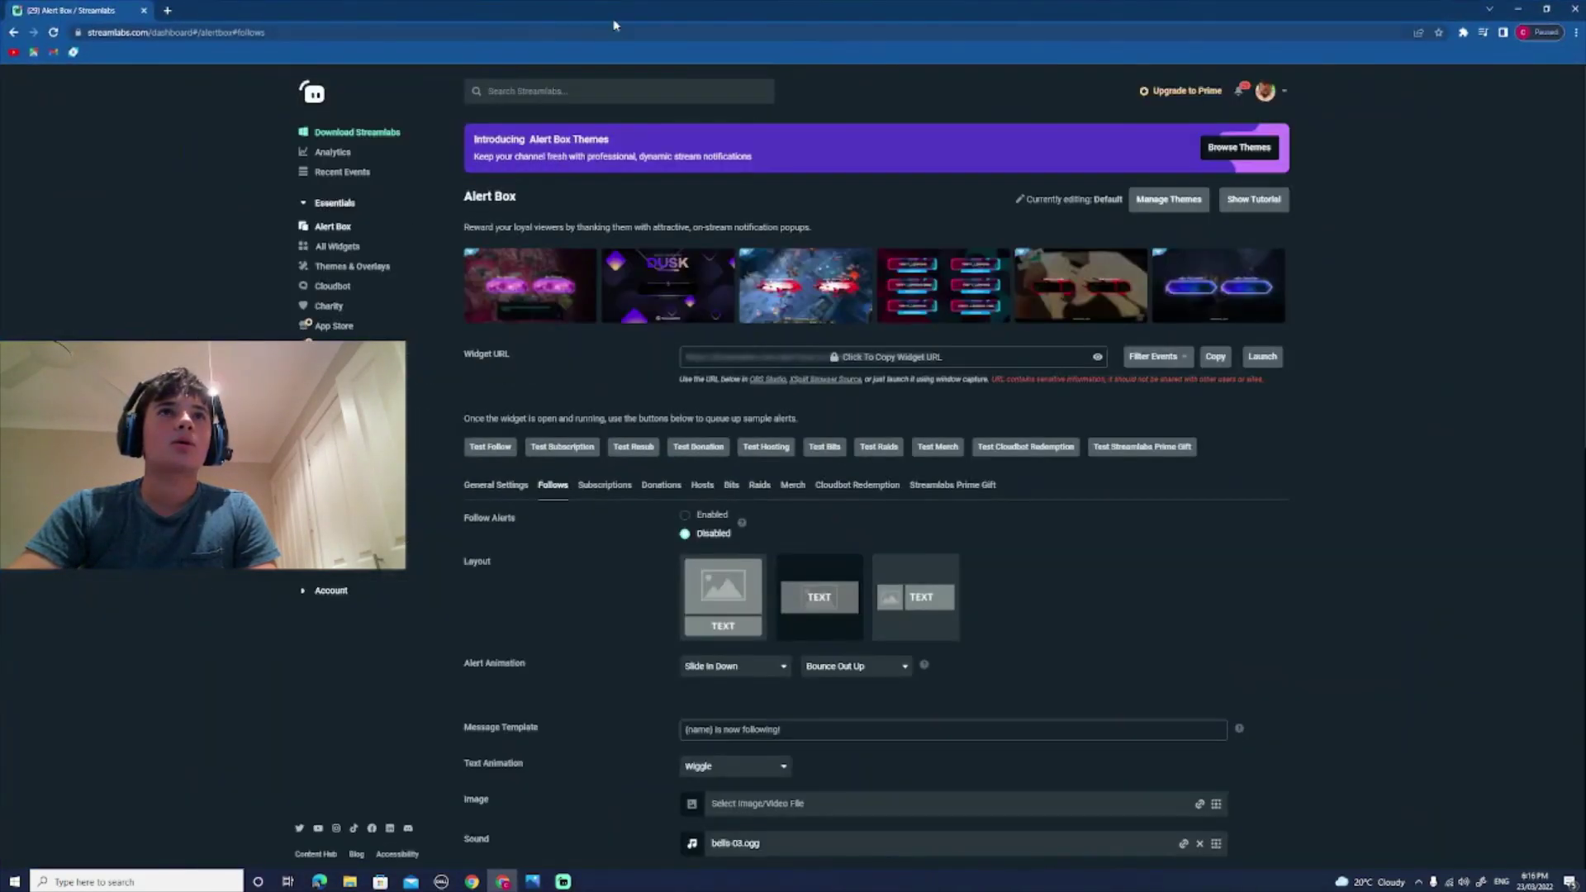
pyautogui.doubleClick(616, 12)
pyautogui.moveTo(638, 19); pyautogui.dragTo(881, 16)
pyautogui.moveTo(358, 31); pyautogui.dragTo(285, 61)
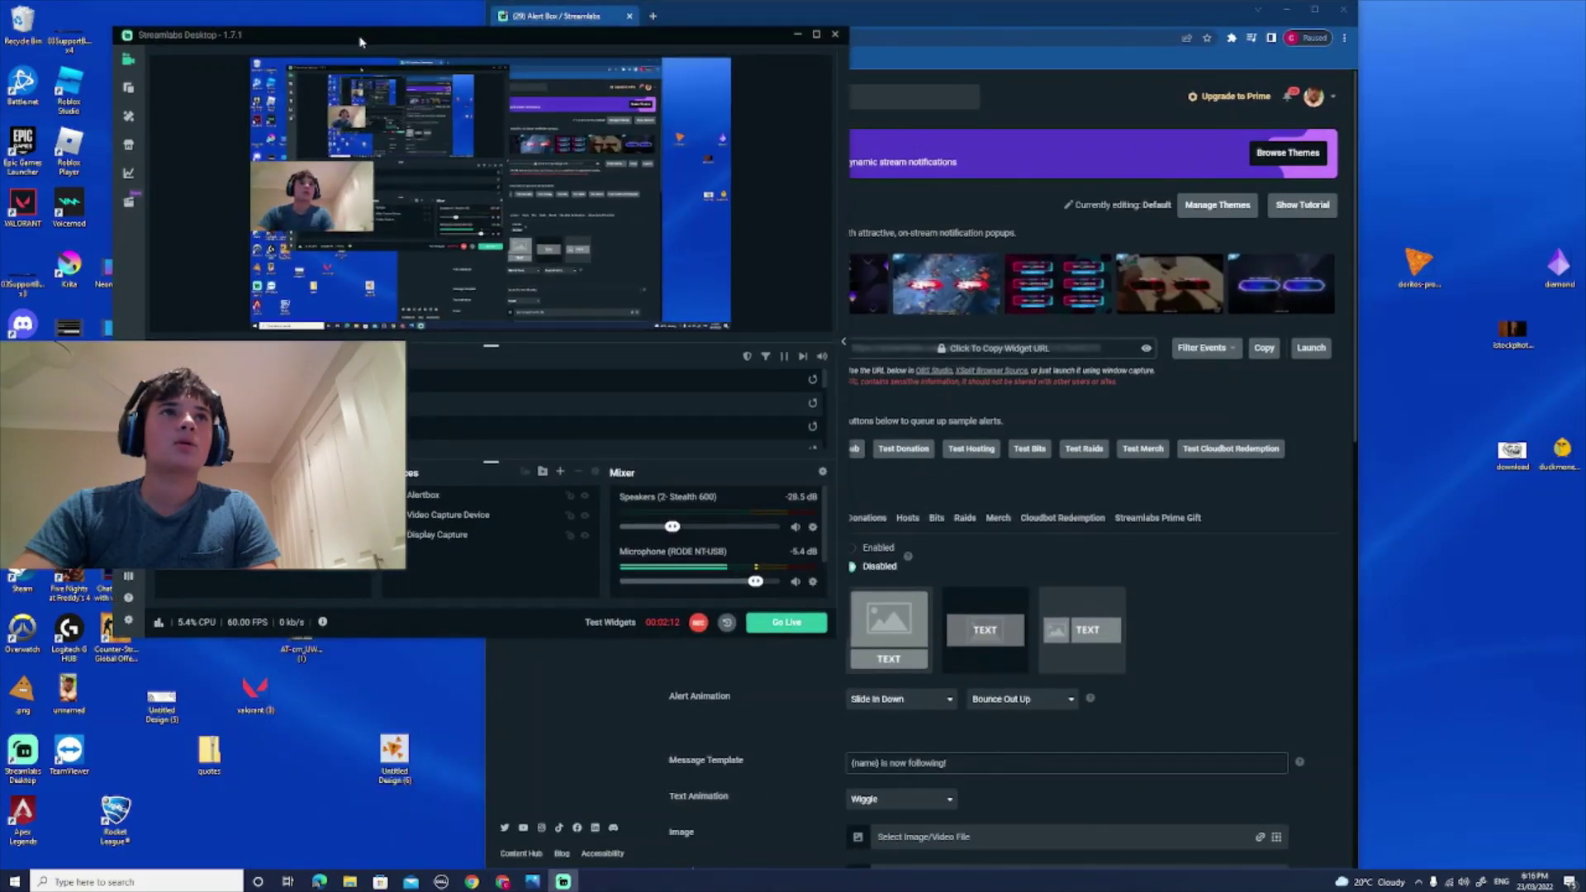
pyautogui.moveTo(907, 21); pyautogui.dragTo(1109, 21)
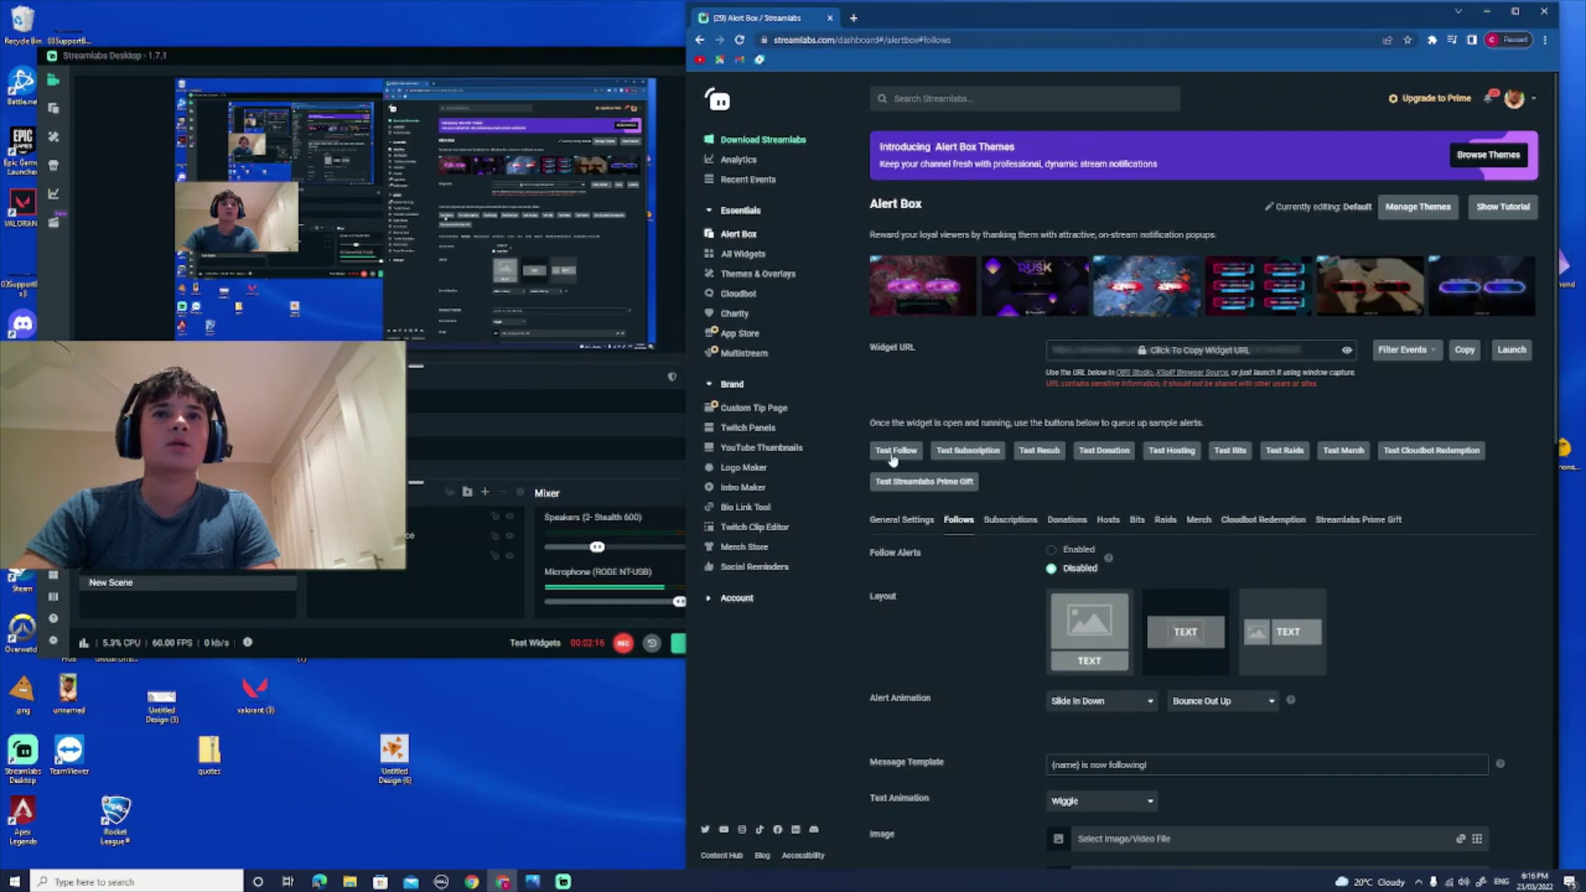
# - Fire a test follow alert and nudge the Alertbox slightly down-left in the preview
pyautogui.click(892, 451)
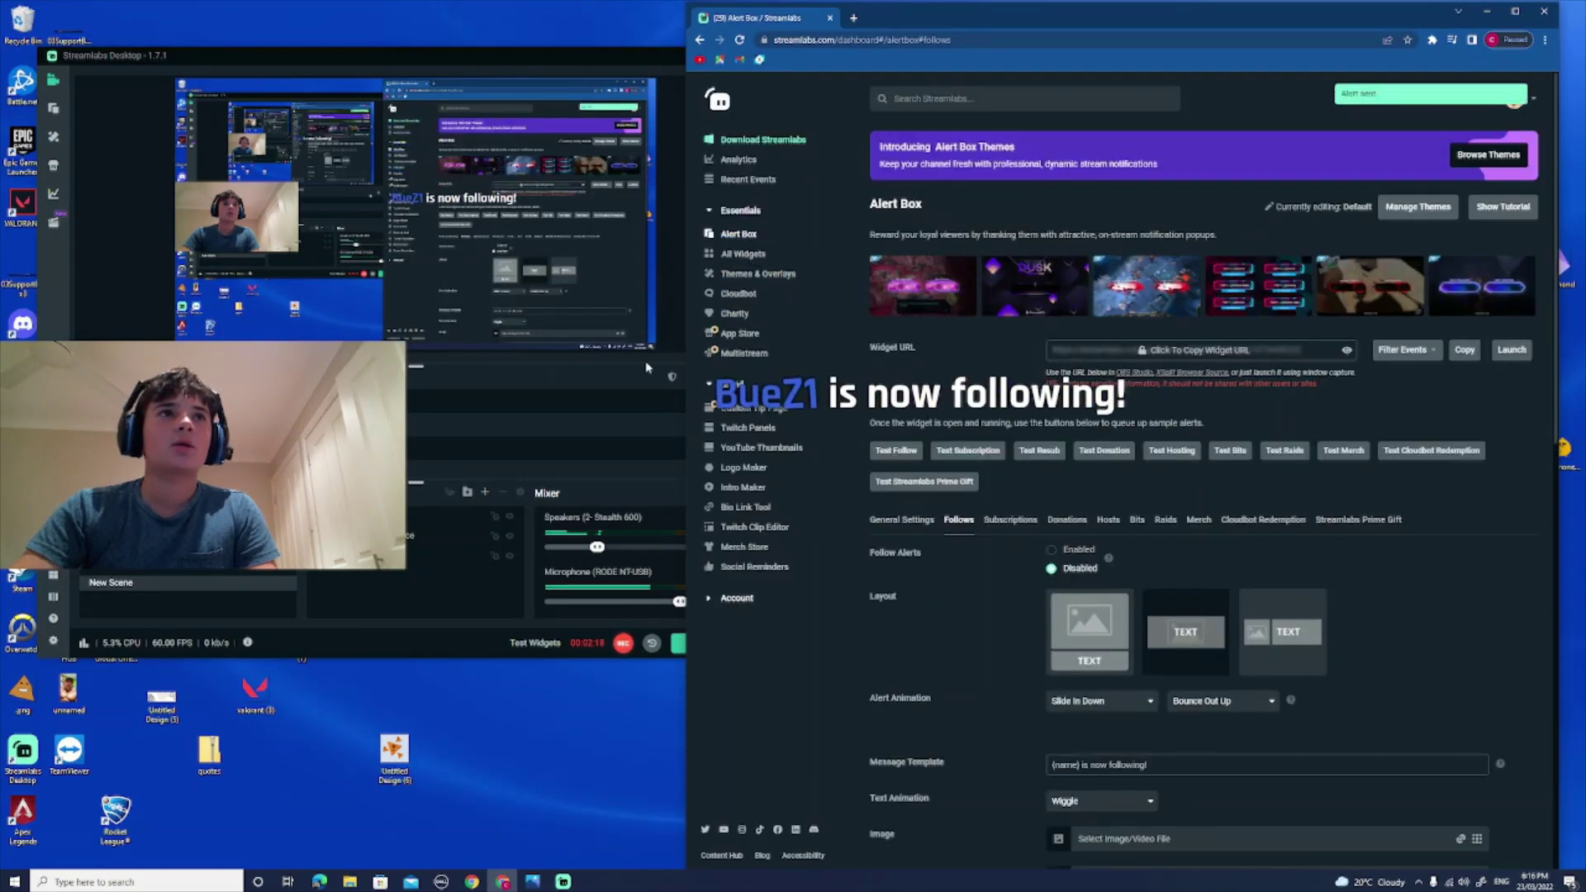
pyautogui.click(449, 192)
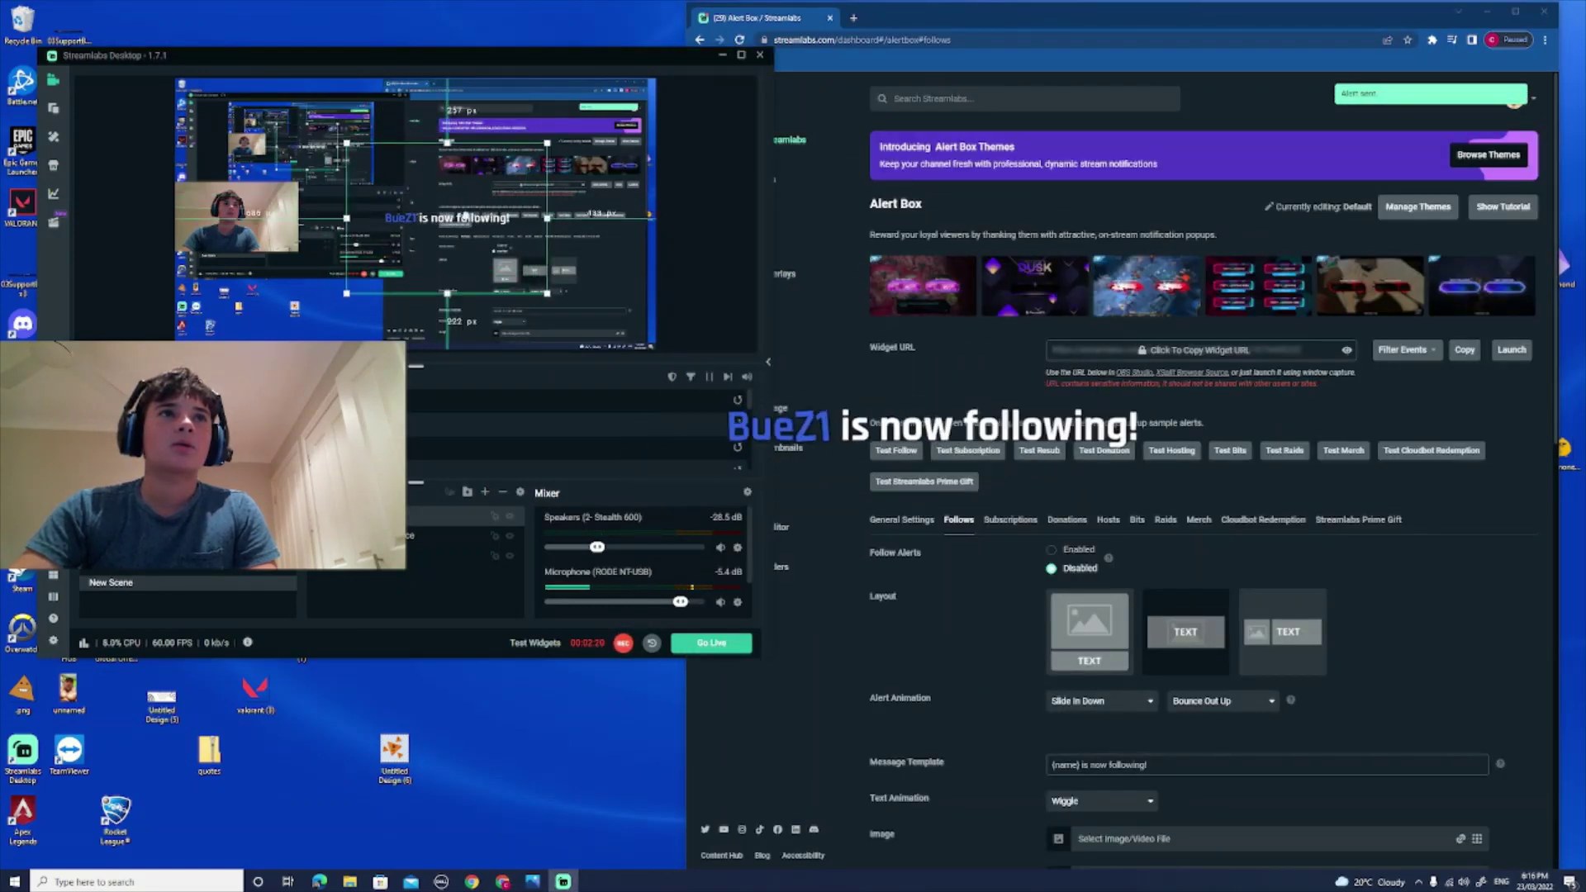
pyautogui.moveTo(447, 207); pyautogui.dragTo(428, 218)
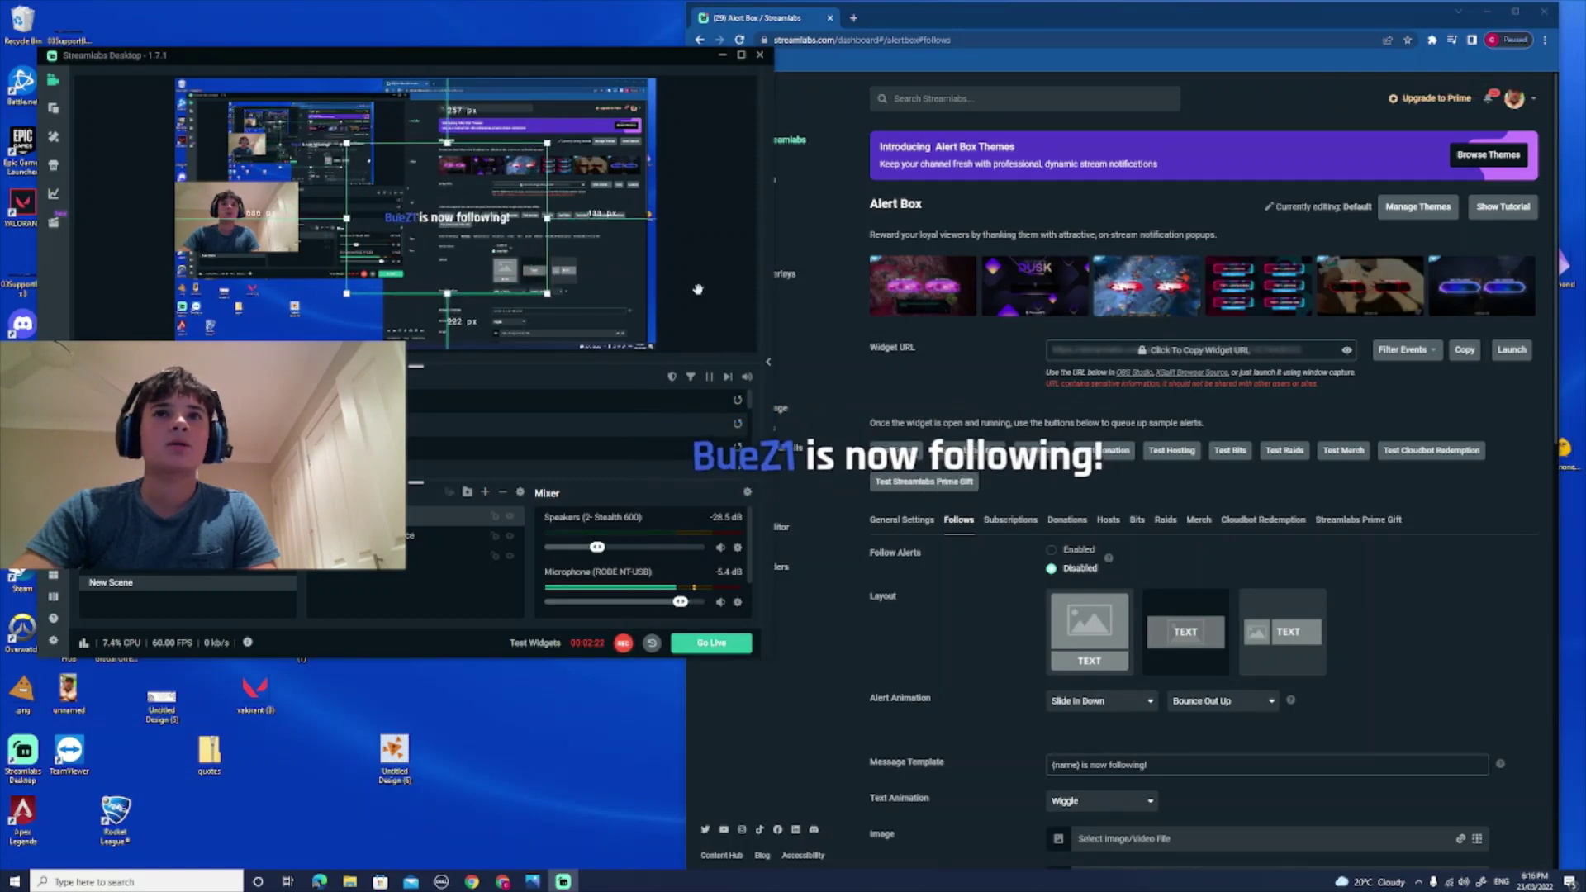
pyautogui.hotkey('alt', 'Tab')
# - Browse the follow alert's stock image gallery without choosing one, then bring Streamlabs Desktop forward
pyautogui.doubleClick(947, 27)
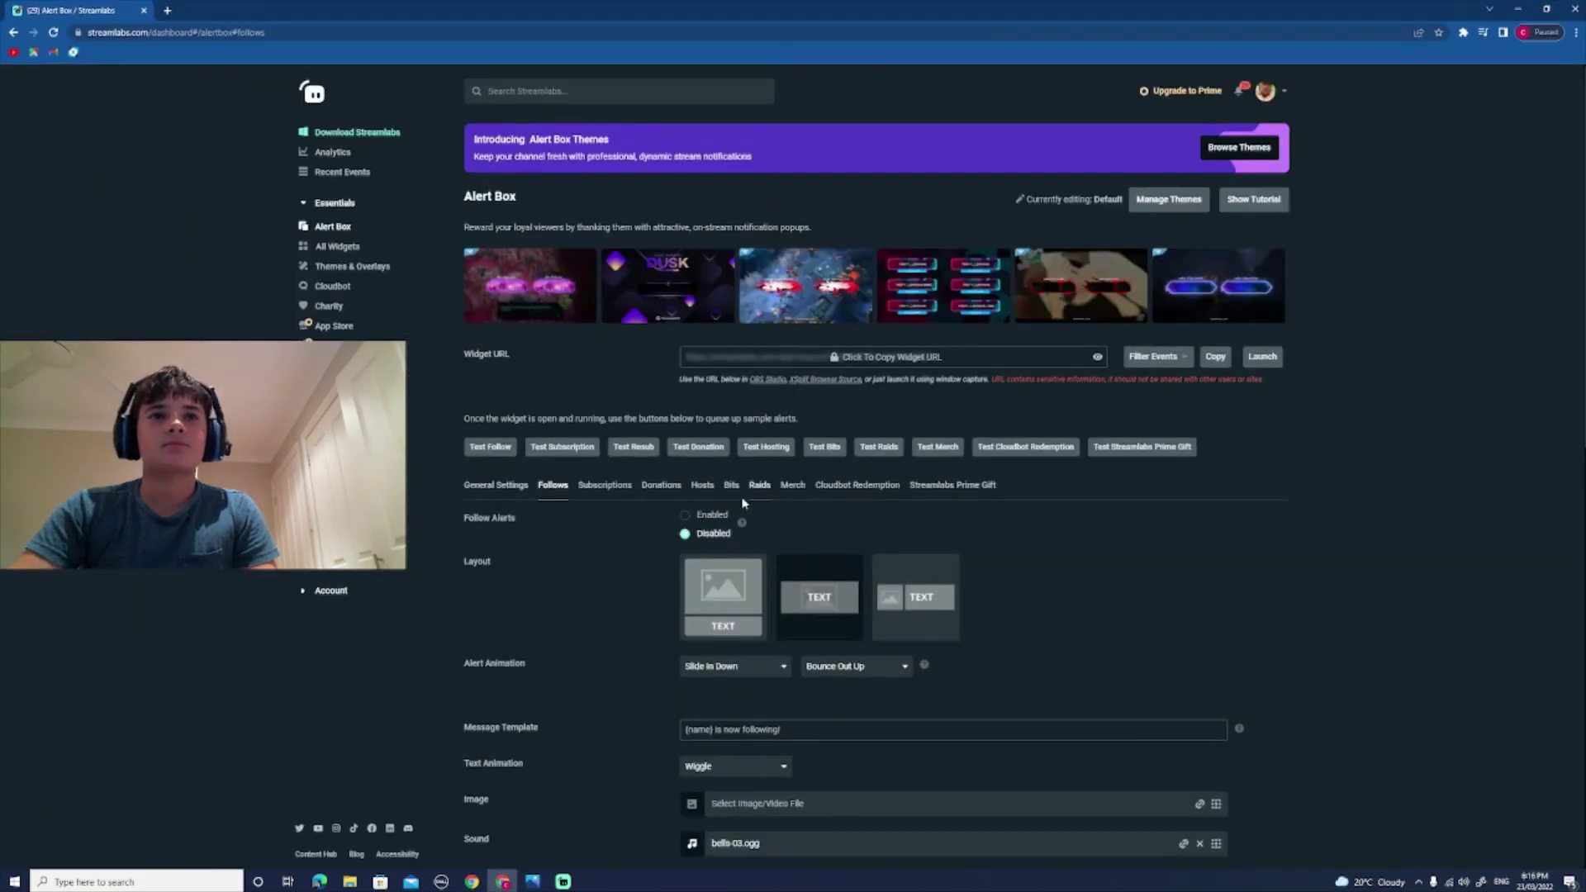
pyautogui.scroll(-1, 708, 527)
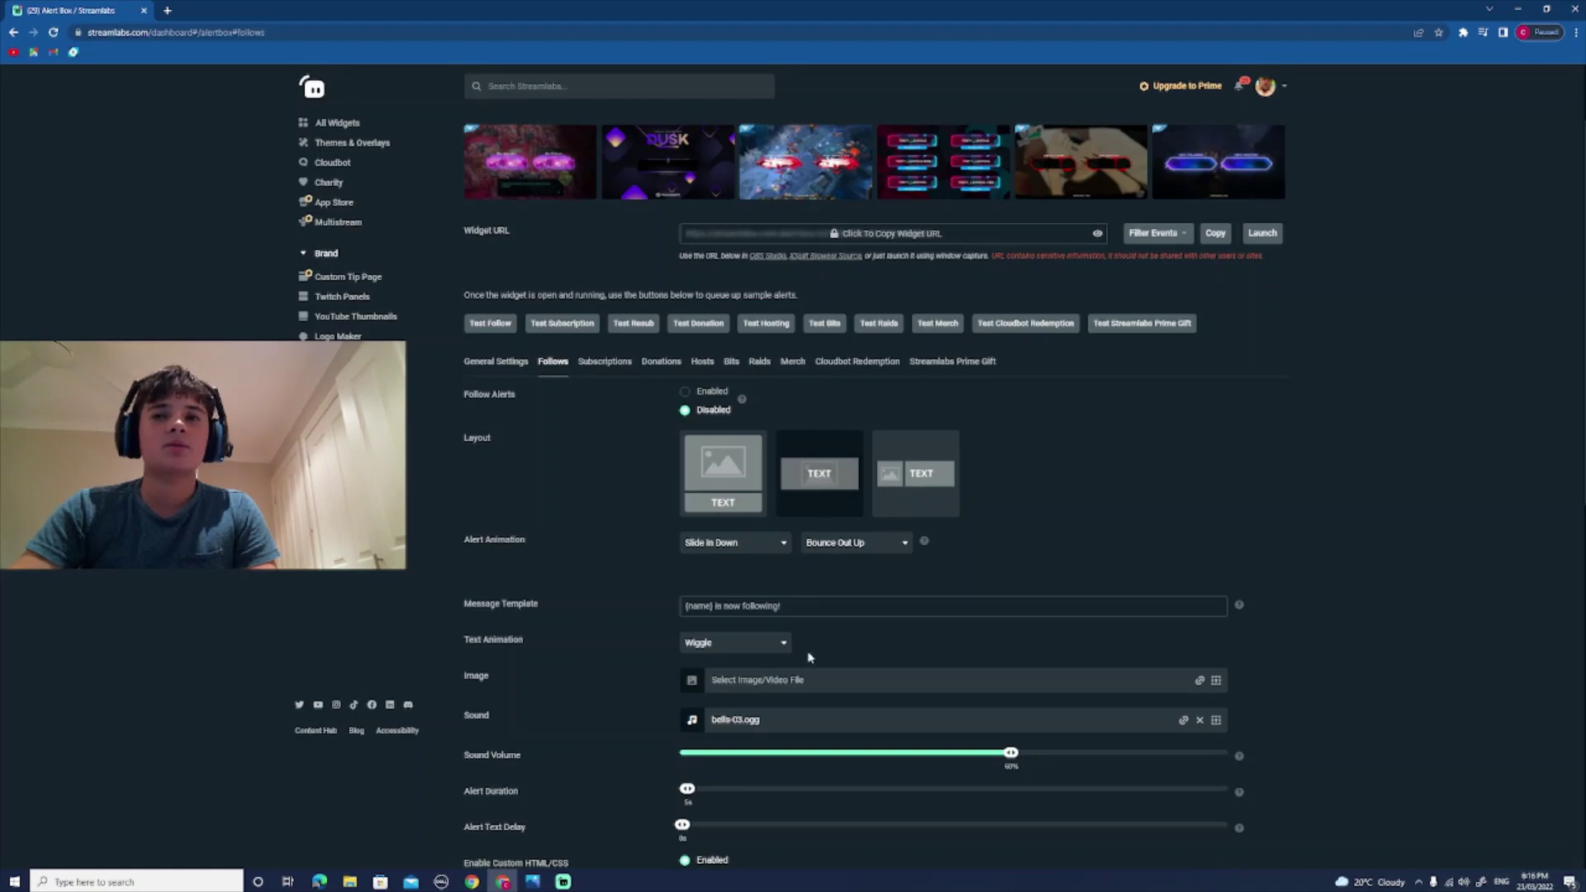
pyautogui.scroll(-1, 814, 659)
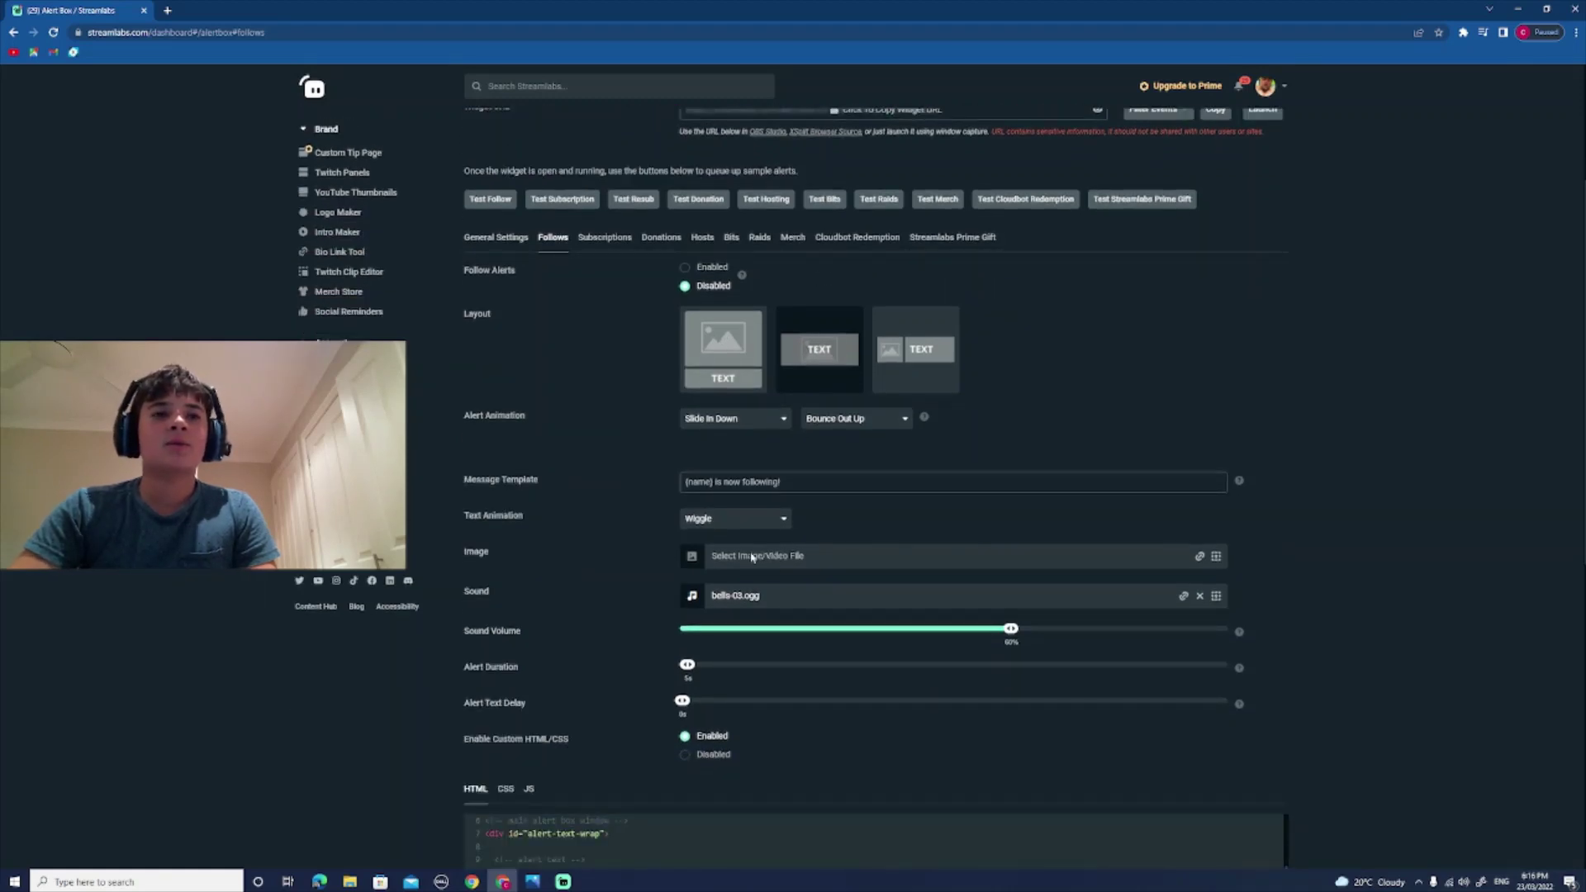
pyautogui.click(1214, 555)
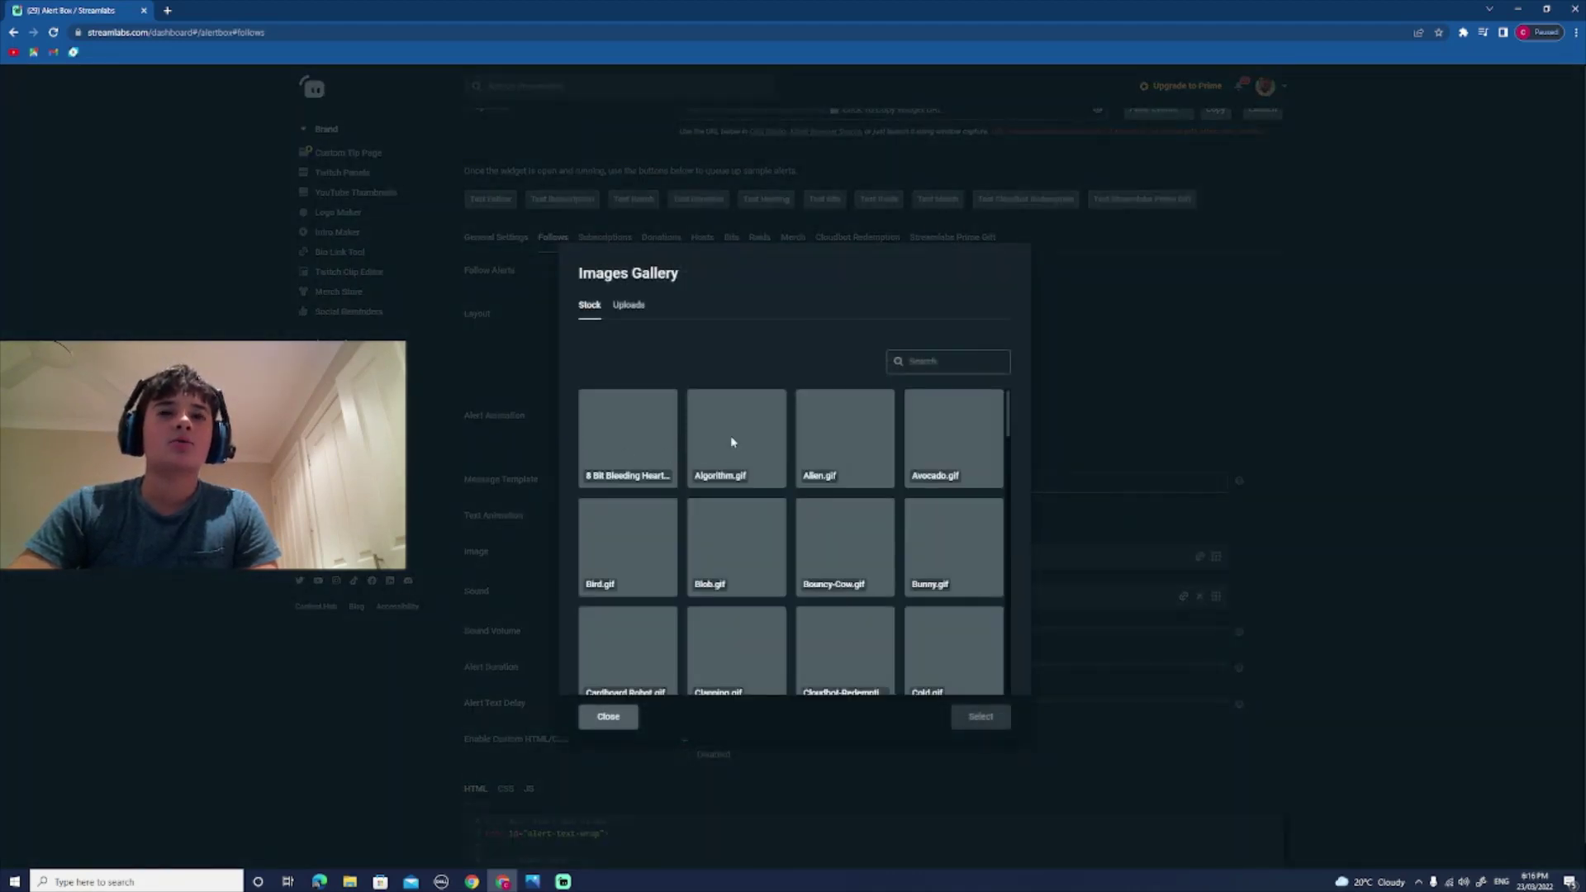
pyautogui.scroll(-3, 756, 471)
pyautogui.scroll(-2, 776, 502)
pyautogui.scroll(-2, 775, 501)
pyautogui.scroll(-3, 760, 492)
pyautogui.scroll(-3, 760, 492)
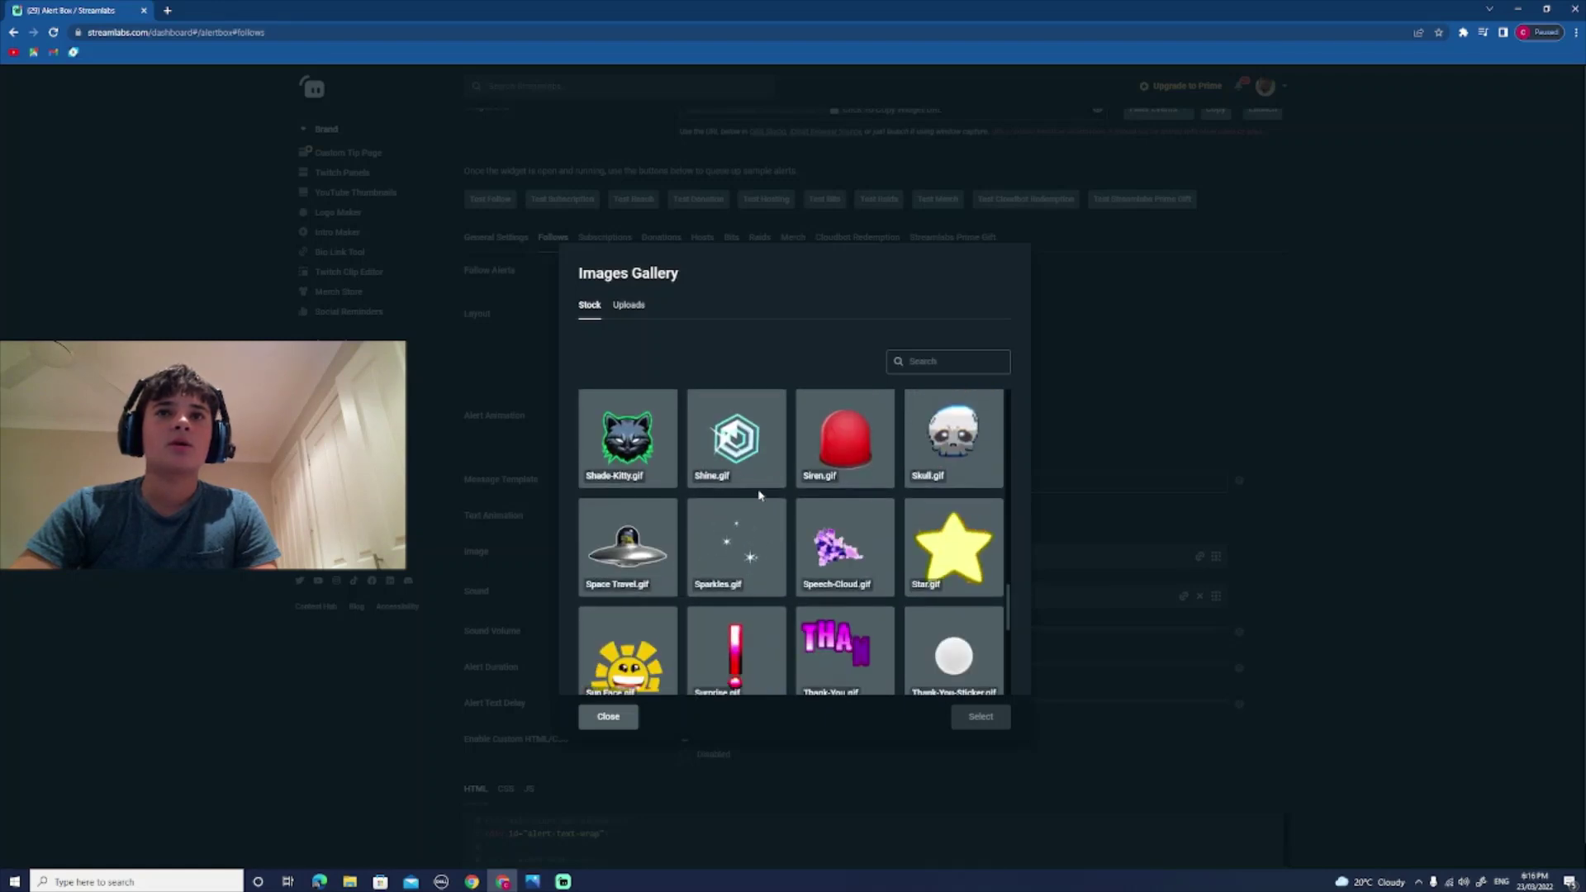
pyautogui.scroll(3, 759, 495)
pyautogui.scroll(3, 758, 494)
pyautogui.scroll(2, 758, 494)
pyautogui.scroll(1, 758, 496)
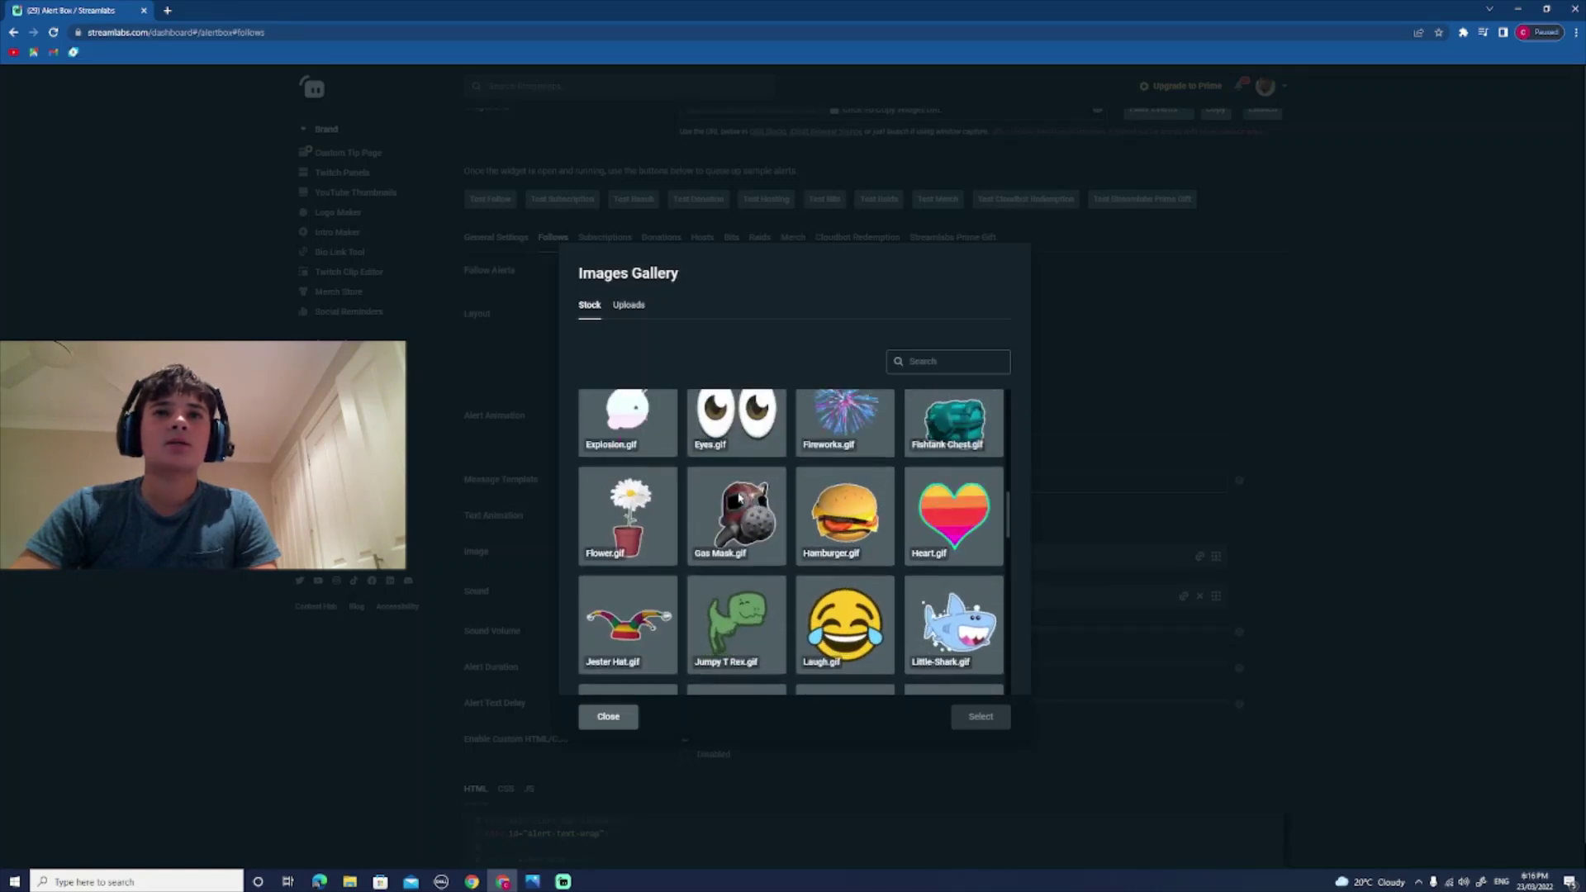
pyautogui.scroll(2, 739, 496)
pyautogui.scroll(1, 806, 546)
pyautogui.scroll(1, 961, 643)
pyautogui.click(620, 718)
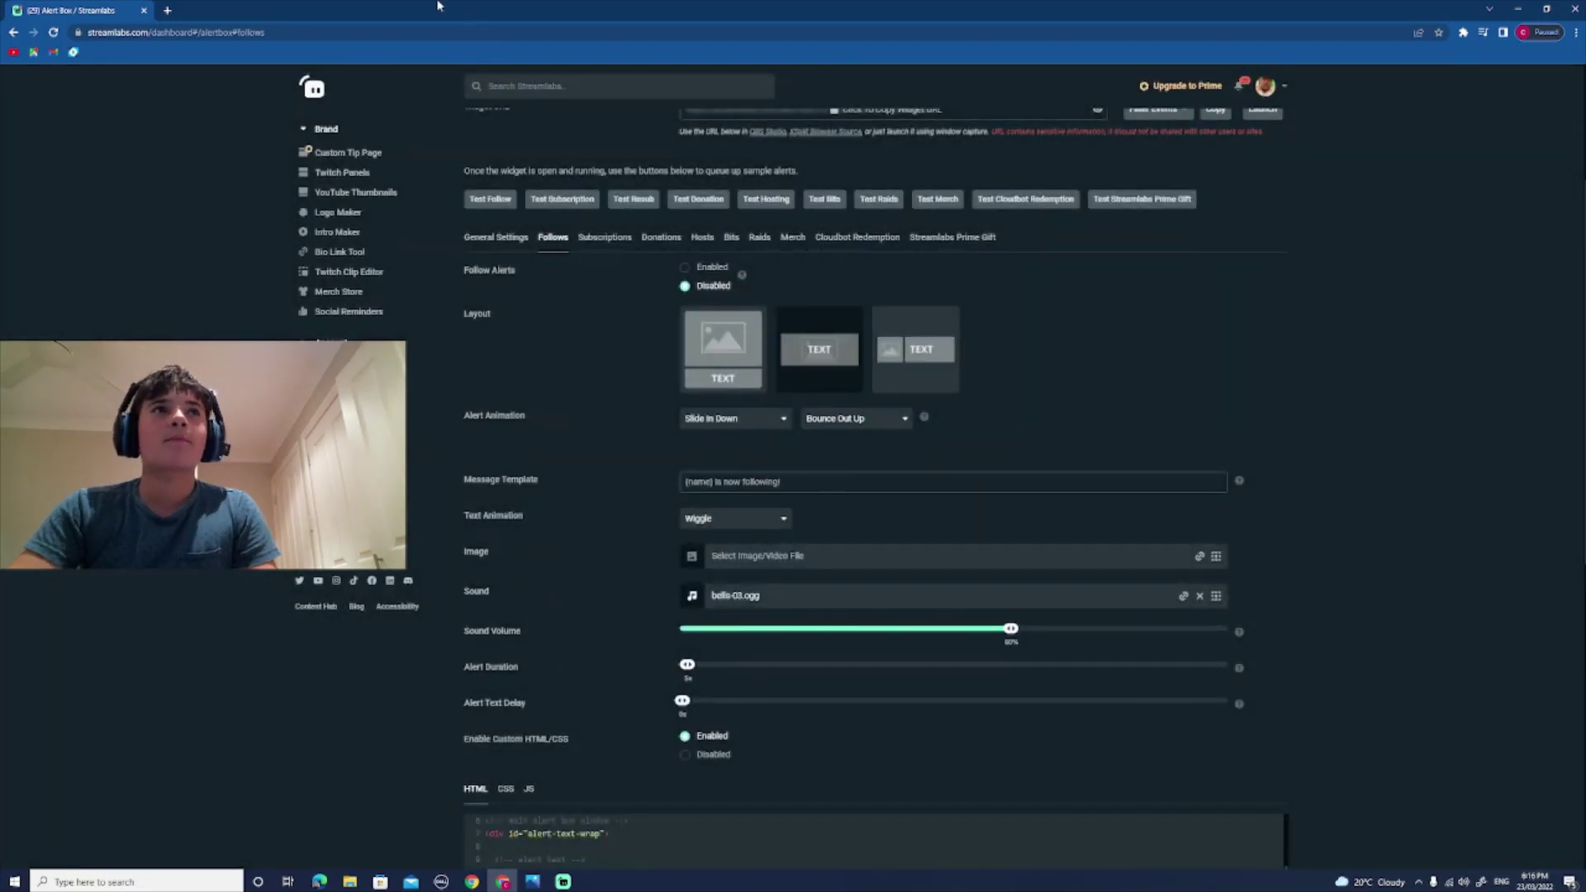
pyautogui.doubleClick(294, 22)
pyautogui.click(111, 297)
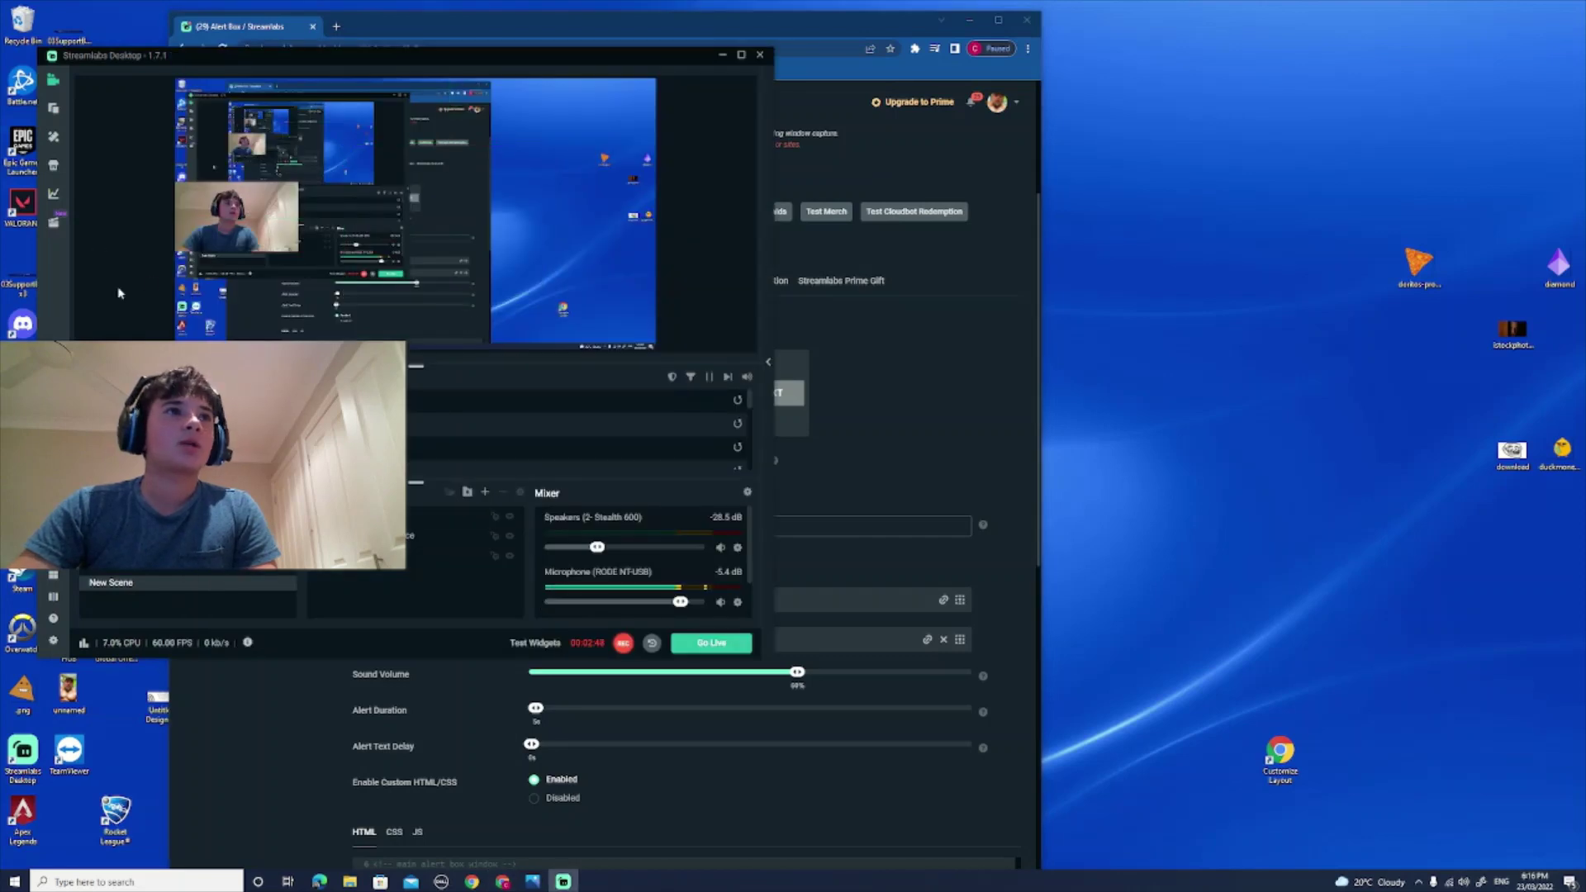